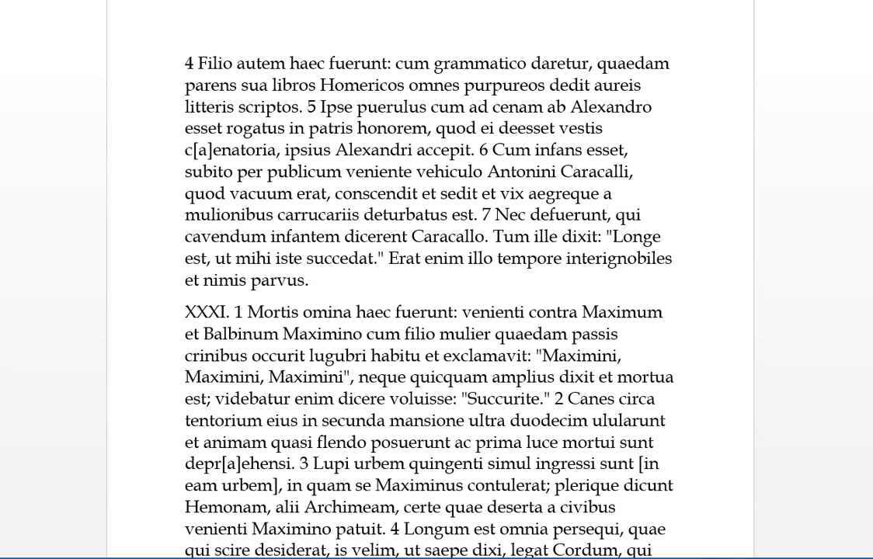
Read 'Filio autem haec fuerunt ... cum grammatico daretur', marking each word and phrase in turn
click(337, 59)
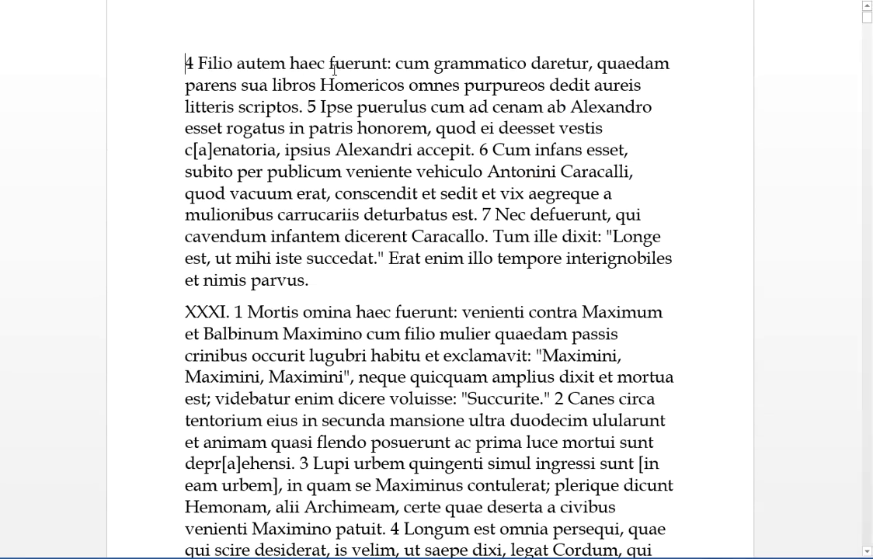
double_click(262, 65)
click(257, 64)
drag(388, 62, 320, 63)
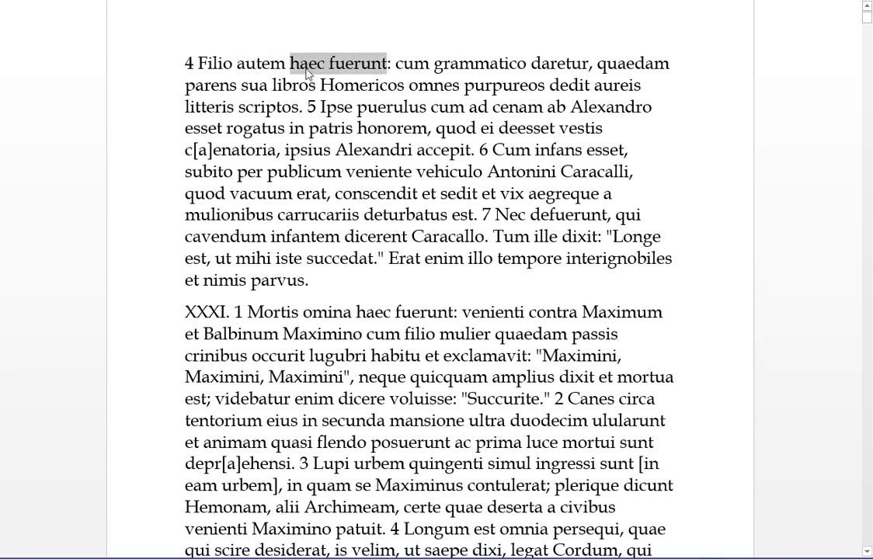
click(272, 64)
double_click(206, 64)
click(271, 63)
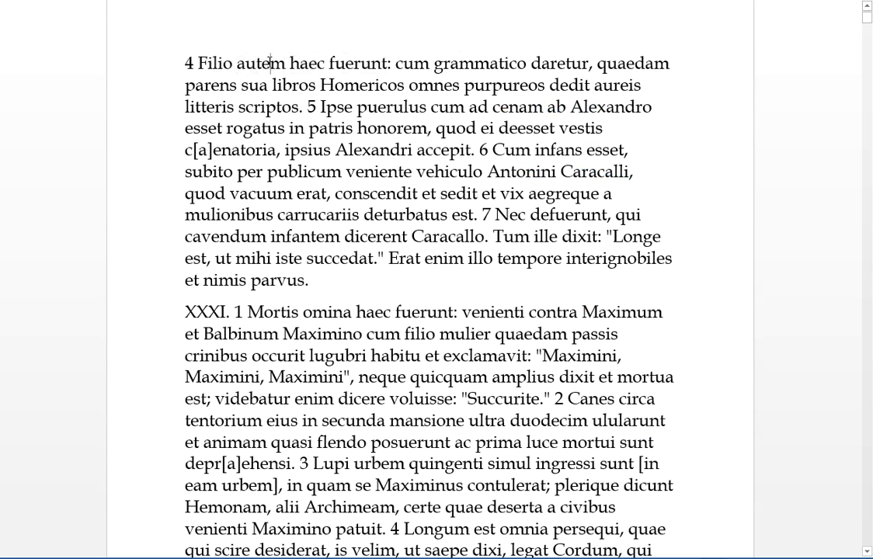
double_click(322, 62)
key(Left)
drag(589, 63, 468, 68)
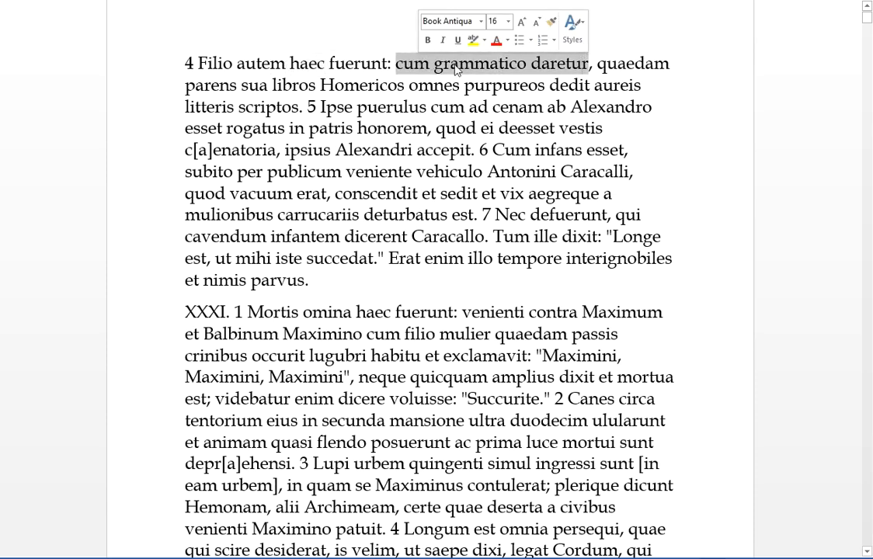
click(463, 66)
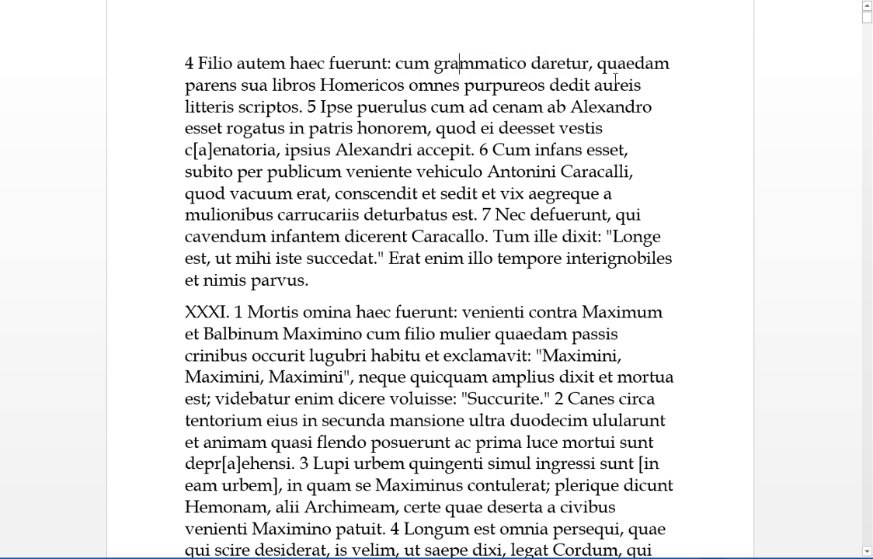
Mark 'parens', 'dedit' and 'libros Homericos omnes' while translating the gift of Homeric books
double_click(210, 85)
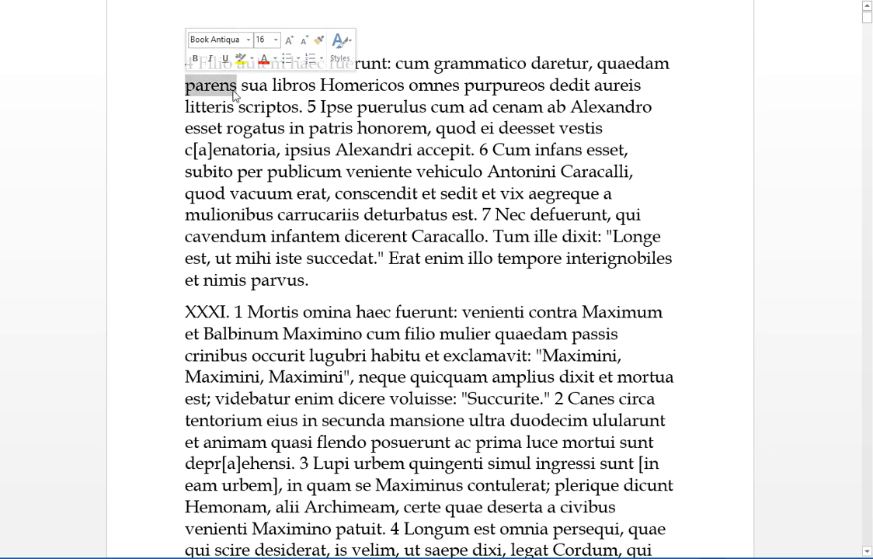
click(264, 85)
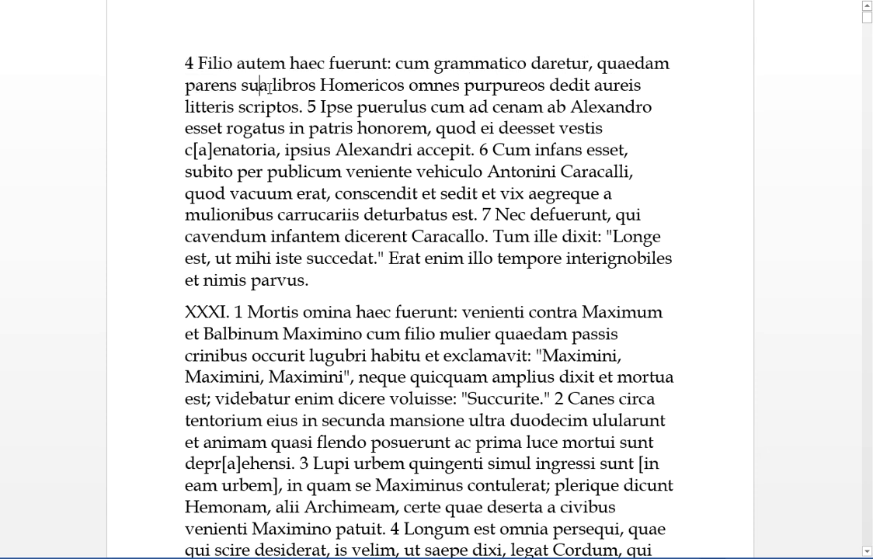
double_click(560, 85)
click(550, 85)
drag(458, 85, 295, 85)
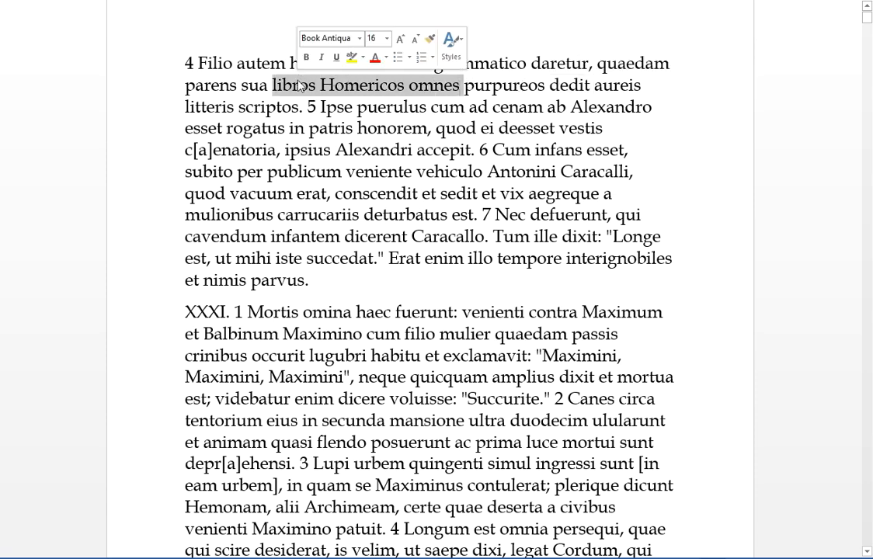
click(348, 87)
drag(463, 85, 272, 85)
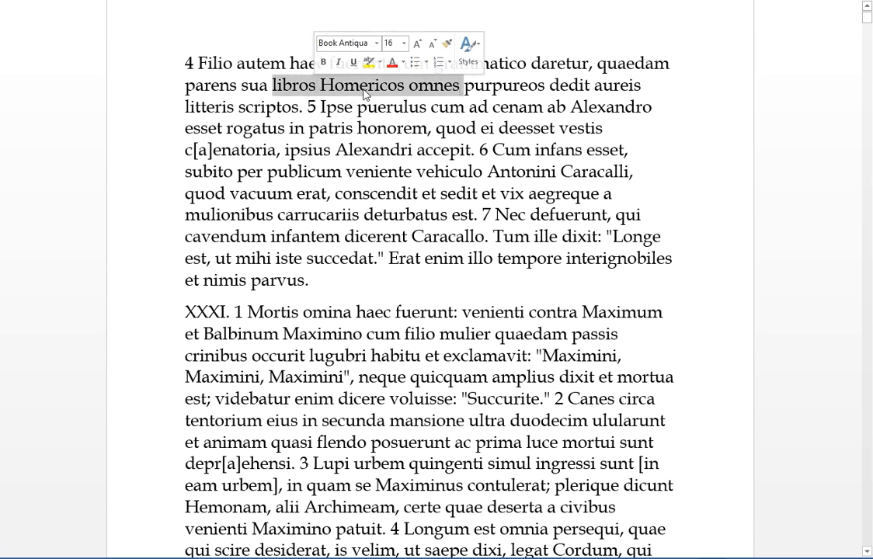
click(381, 87)
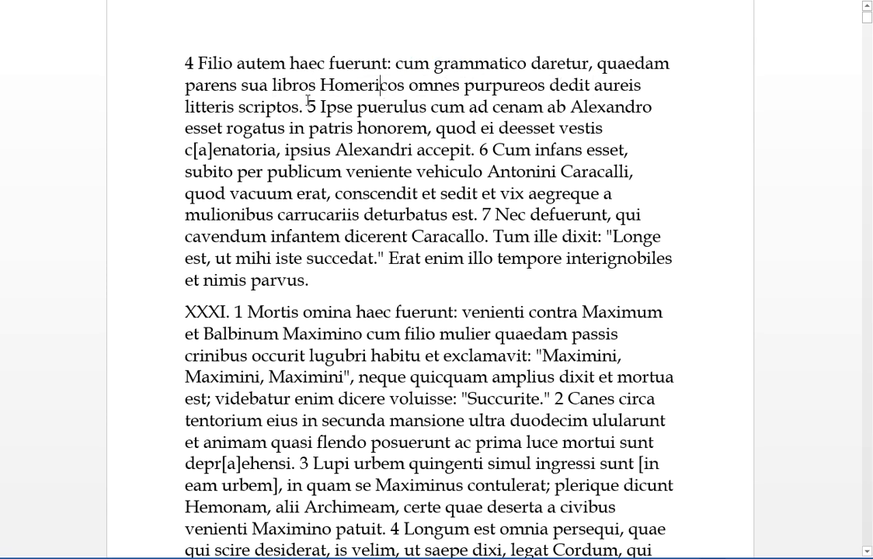
Mark 'scriptos', 'purpureos', 'litteris' and 'aureis' — the purple books written in gold letters
drag(269, 107, 215, 107)
click(548, 85)
drag(548, 85, 466, 86)
click(474, 86)
drag(238, 106, 185, 106)
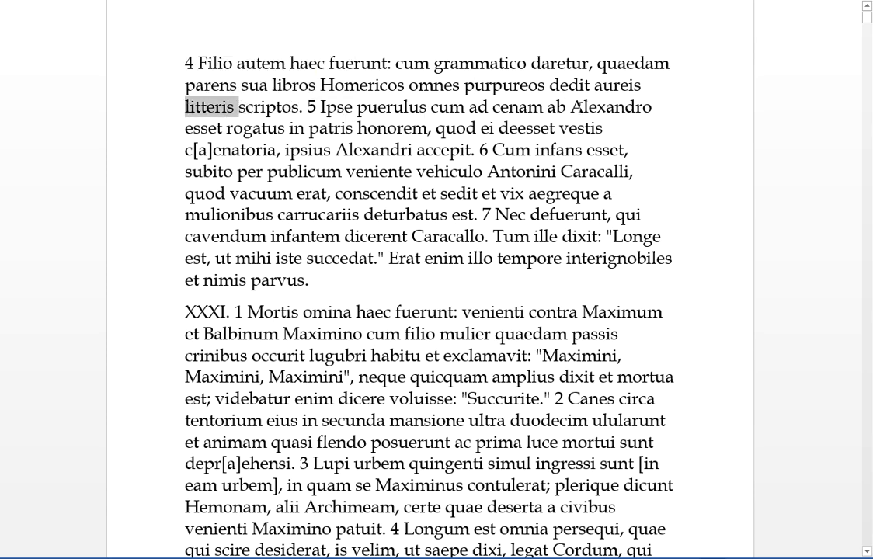
click(617, 88)
double_click(618, 88)
click(596, 107)
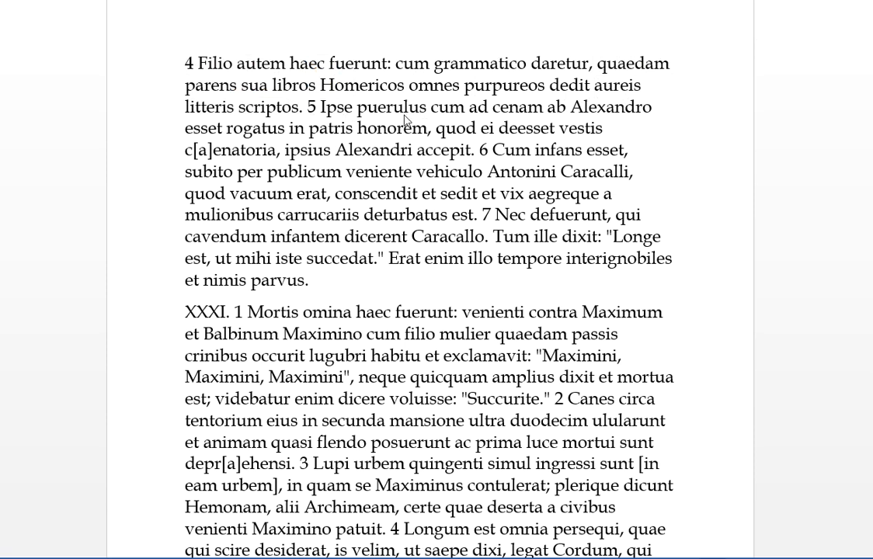
Mark 'Ipse puerulus', 'cum ad cenam', 'esset rogatus' and 'ab Alexandro' while translating
drag(427, 108, 321, 107)
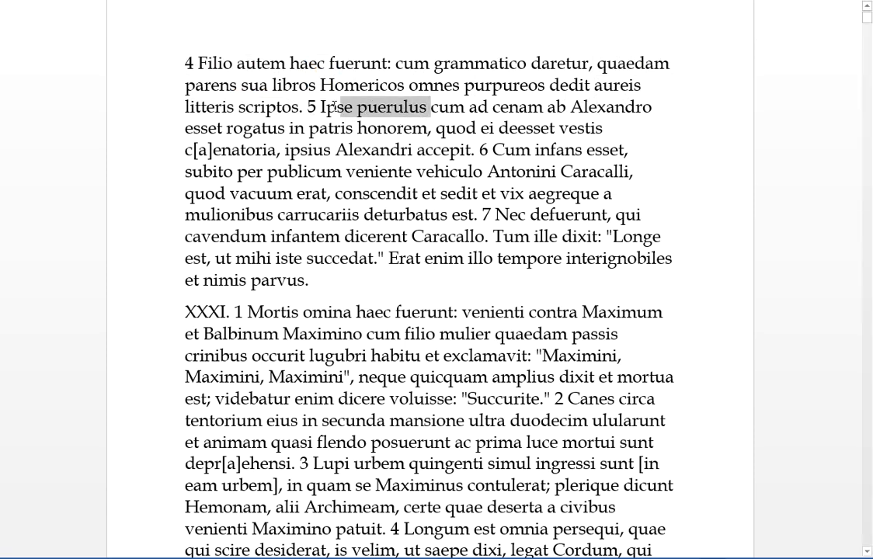
click(378, 107)
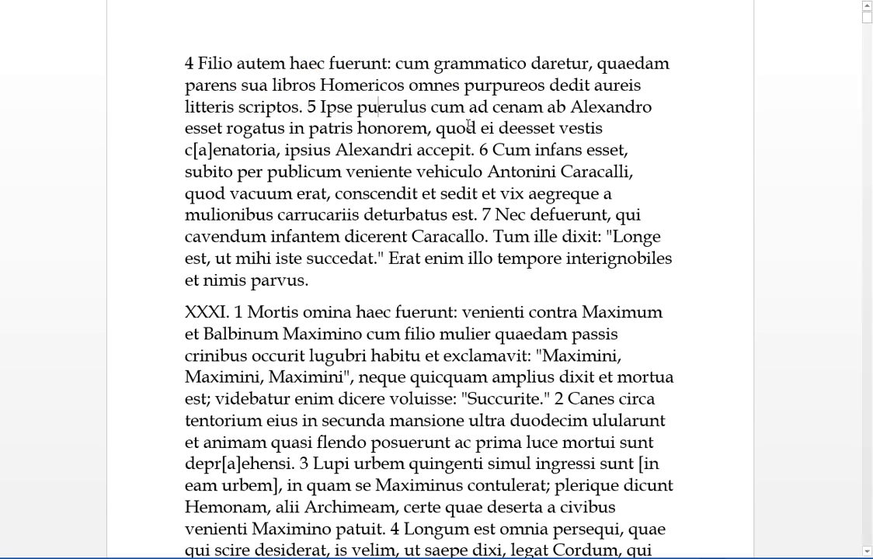
drag(544, 107, 431, 107)
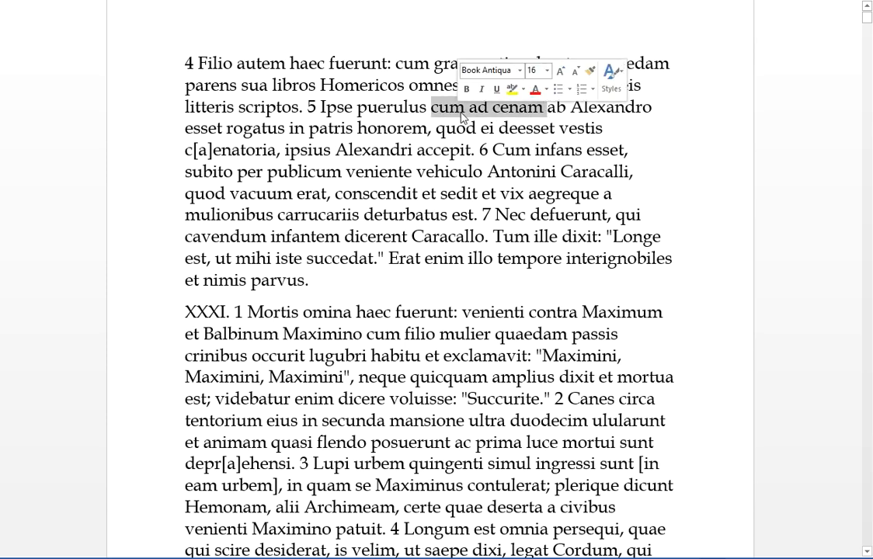
click(476, 107)
drag(283, 128, 187, 128)
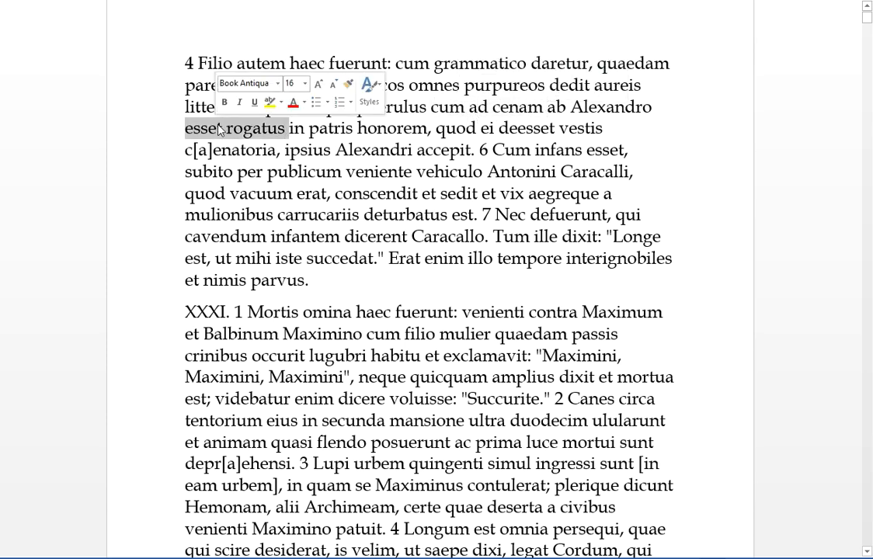
click(606, 107)
drag(653, 107, 548, 108)
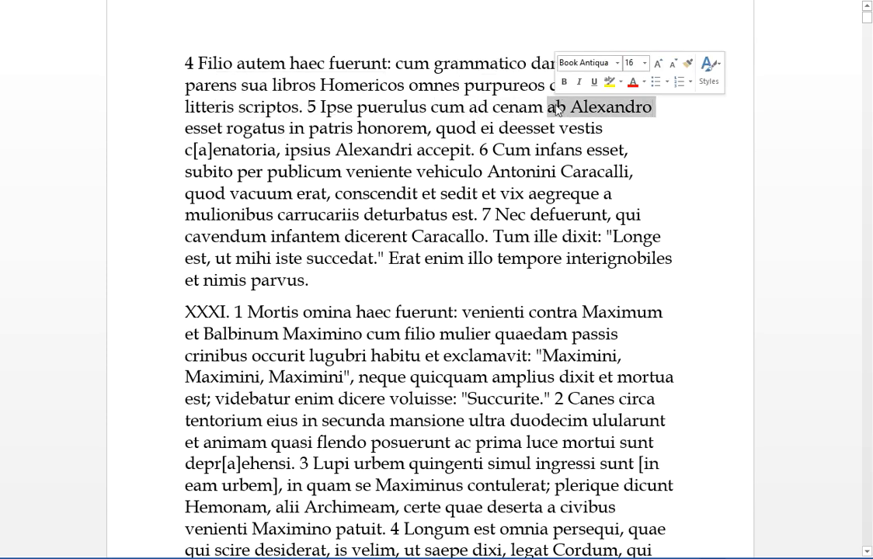
click(428, 129)
Mark 'in patris honorem', 'quod ei deesset' and 'vestis' while translating the dinner invitation
drag(429, 129, 289, 128)
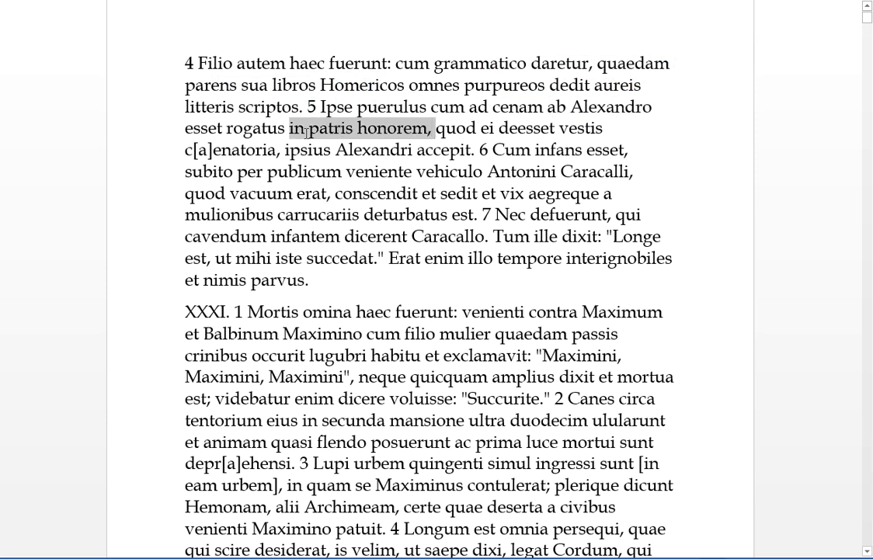
click(387, 128)
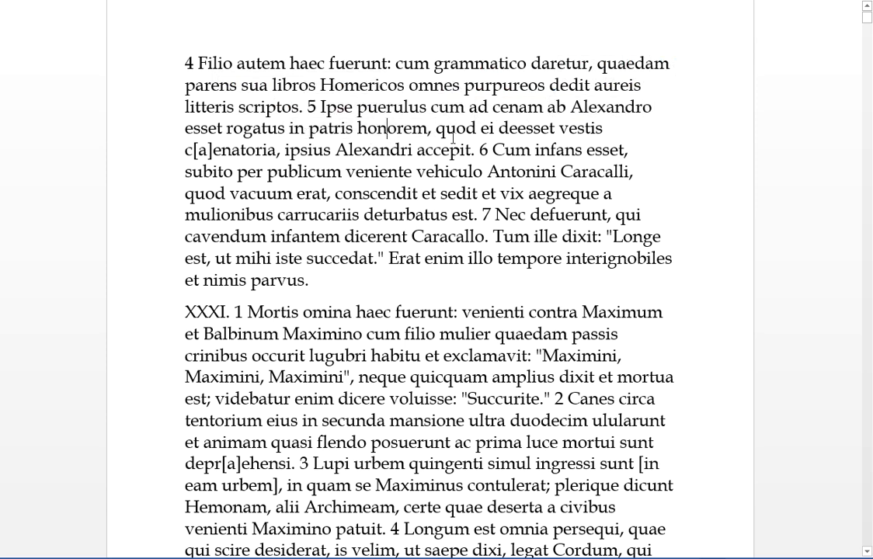
drag(494, 128, 437, 129)
click(485, 128)
double_click(501, 128)
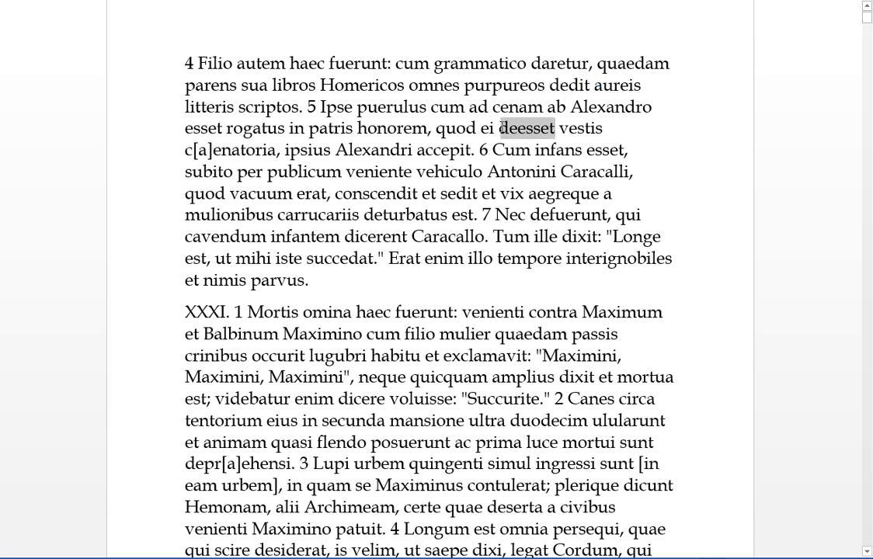
drag(555, 129, 436, 128)
click(507, 129)
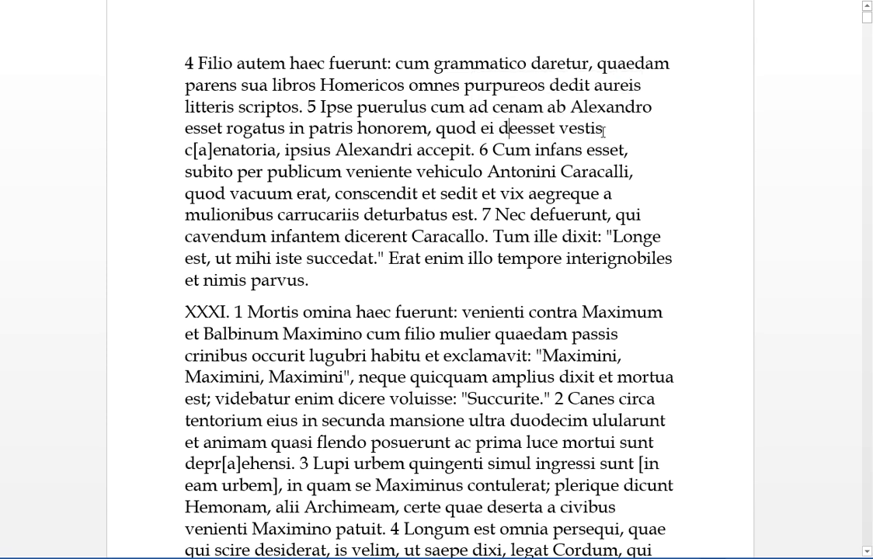
drag(603, 128, 560, 129)
click(556, 129)
Remove the bracketed a so c[a]enatoria reads cenatoria, then mark 'ipsius Alexandri accepit'
key(BackSpace)
key(BackSpace)
key(BackSpace)
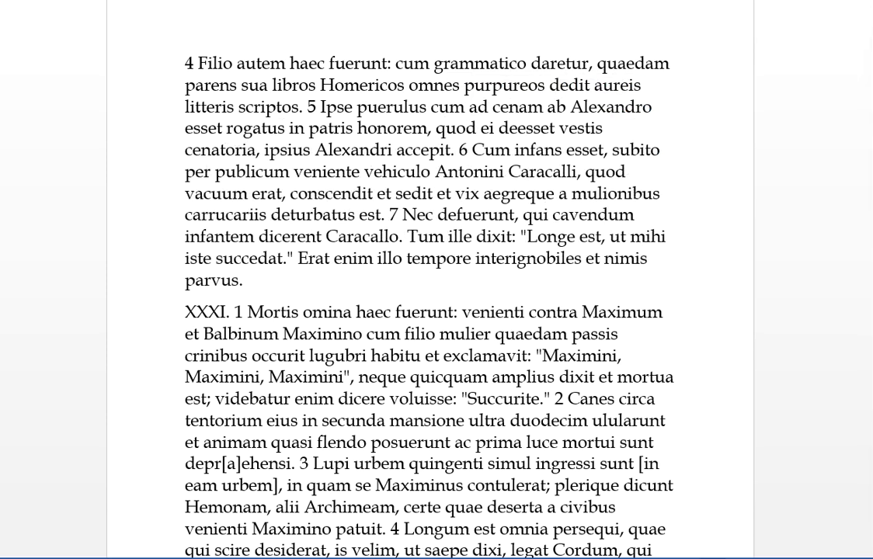
double_click(225, 150)
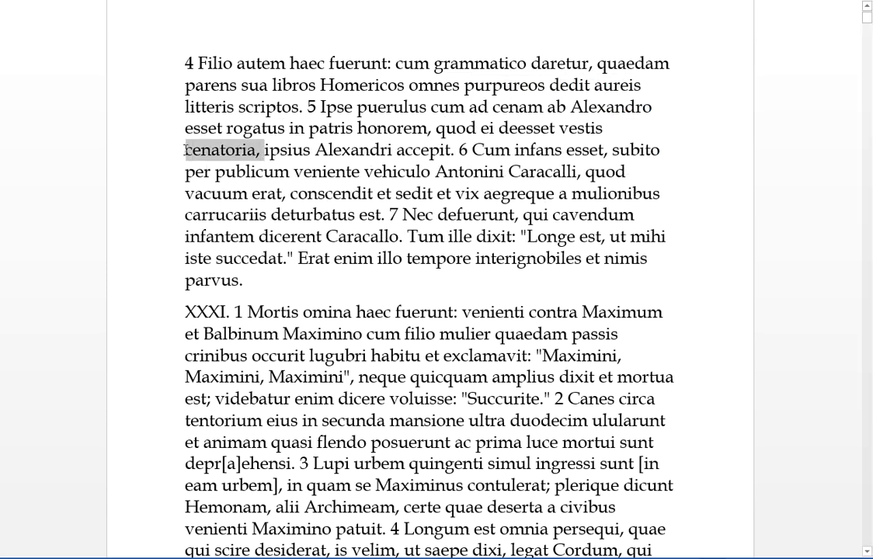
click(211, 152)
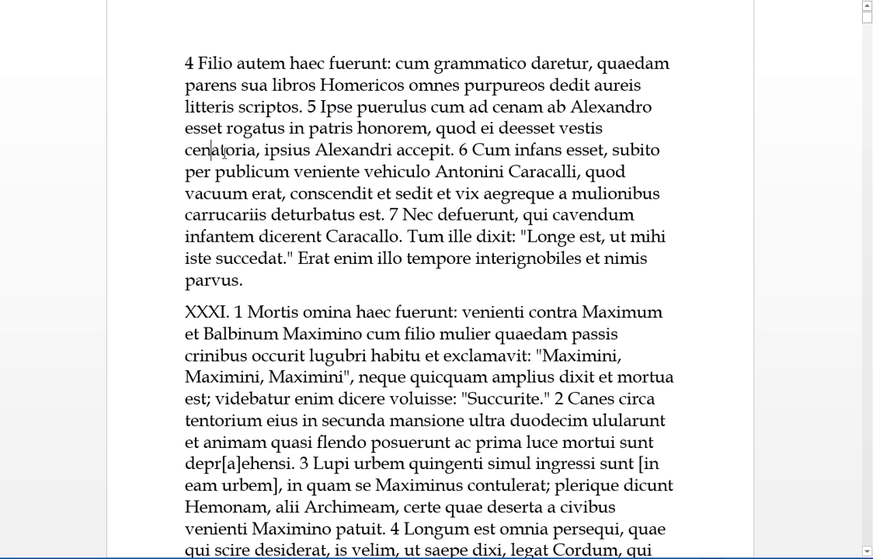
drag(451, 150, 316, 150)
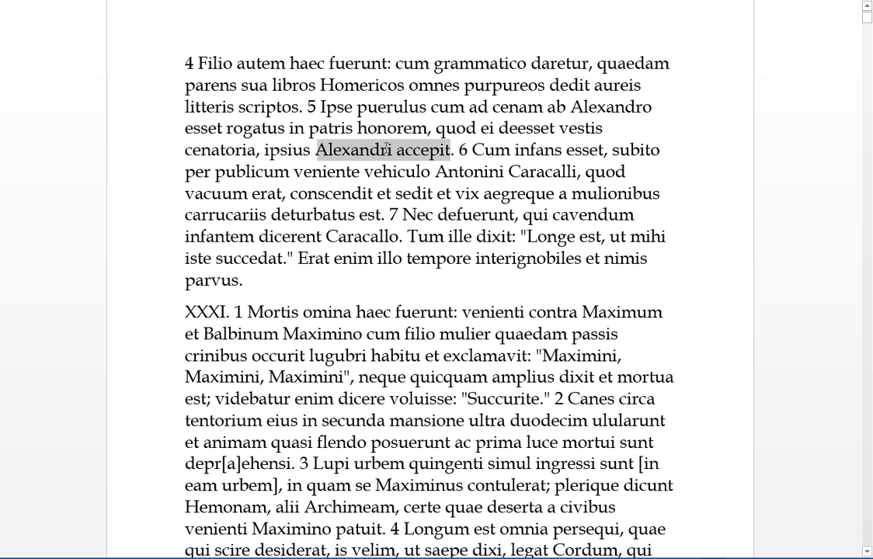
click(385, 148)
drag(393, 150, 265, 150)
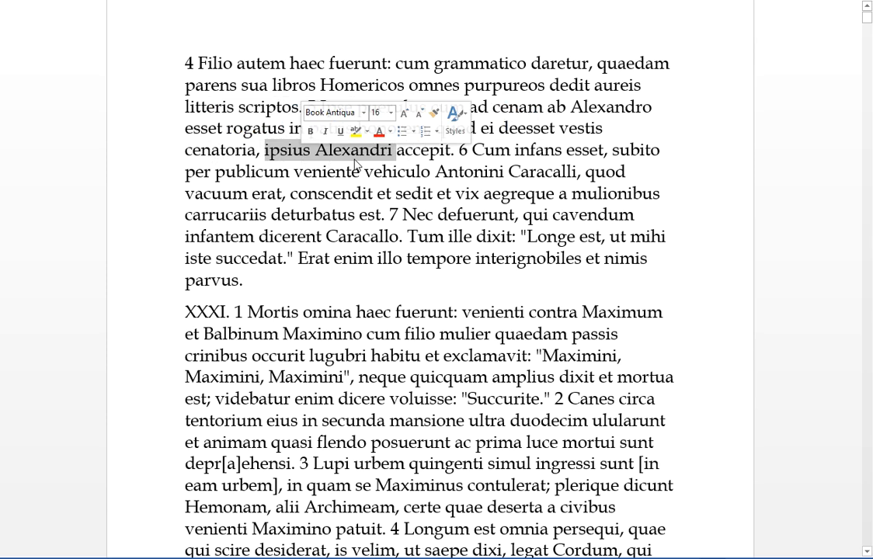
click(369, 150)
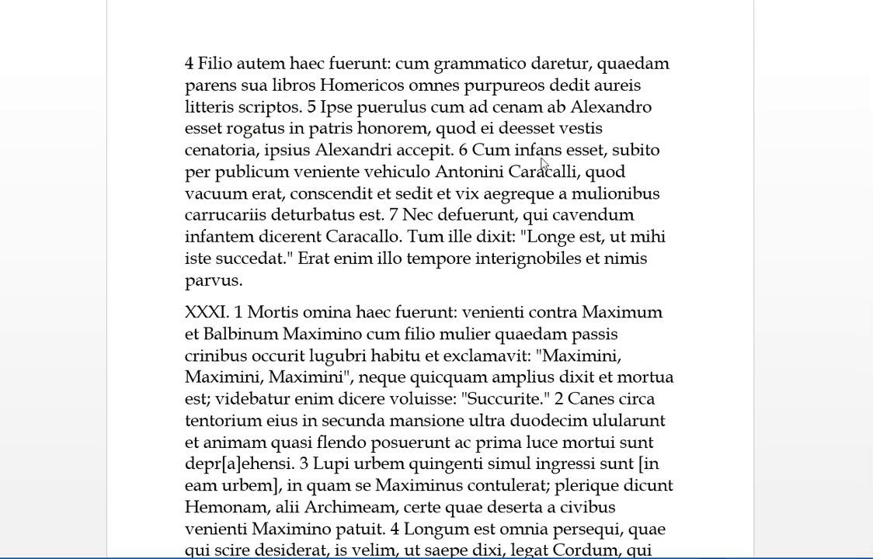
Mark the clause 'Cum infans esset, subito' and the single word 'infans'
drag(602, 150, 481, 128)
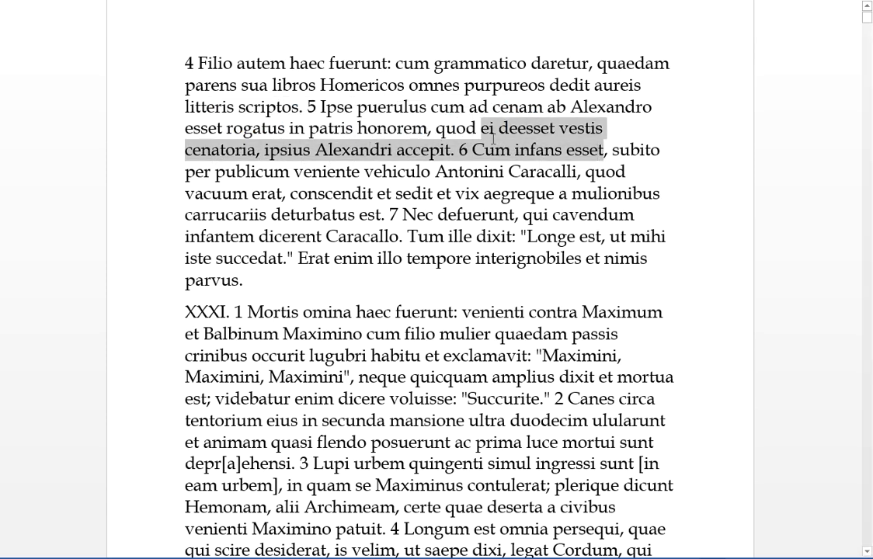
click(495, 150)
drag(606, 150, 474, 150)
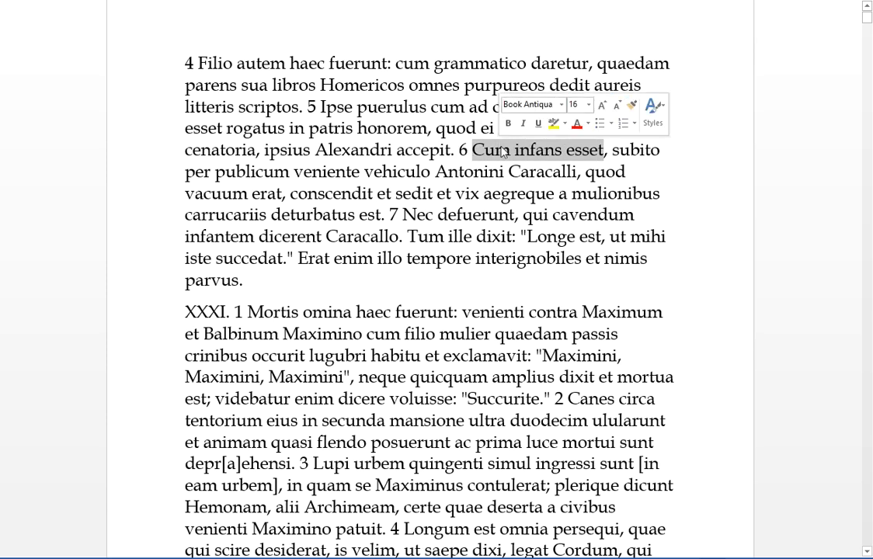
click(531, 150)
double_click(544, 150)
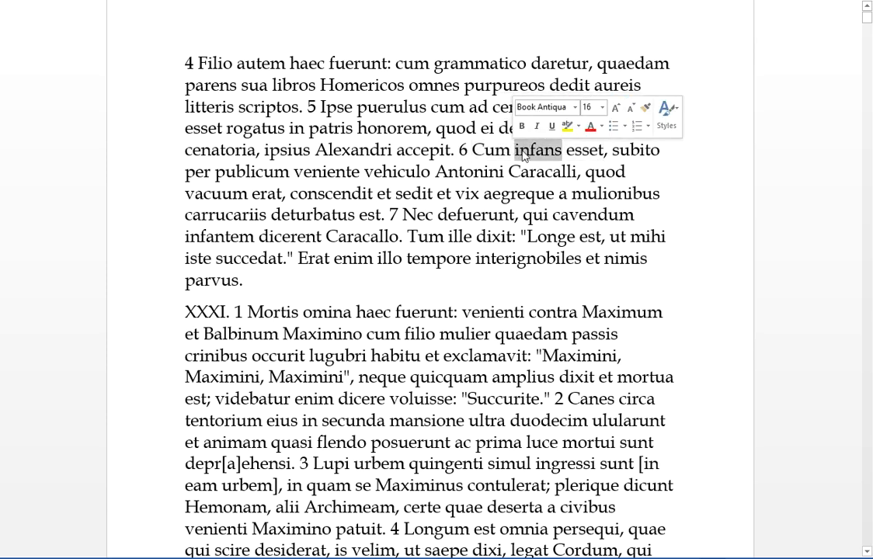
click(518, 150)
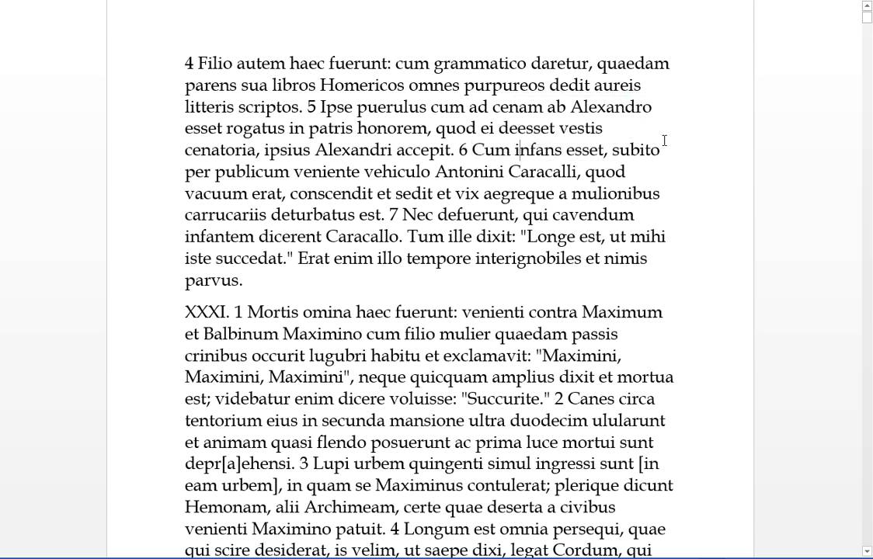
drag(664, 148, 598, 148)
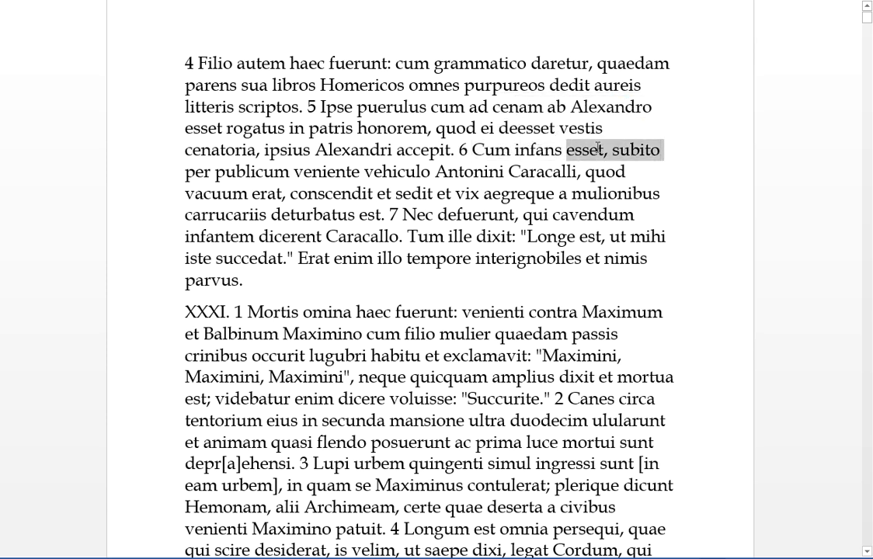
Mark 'veniente vehiculo' and 'per publicum' repeatedly while working out the phrase
drag(429, 171, 187, 171)
click(365, 171)
click(288, 171)
click(288, 171)
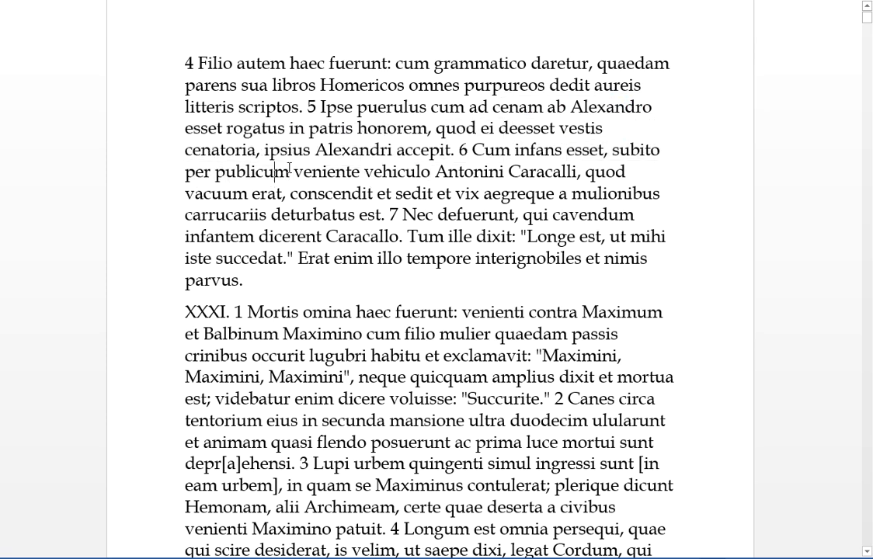
drag(289, 171, 186, 170)
click(253, 171)
drag(288, 170, 187, 171)
click(256, 170)
Mark 'Antonini Caracalli', 'quod', 'vacuum erat' and 'vehiculo' while translating the empty carriage
drag(575, 172, 435, 173)
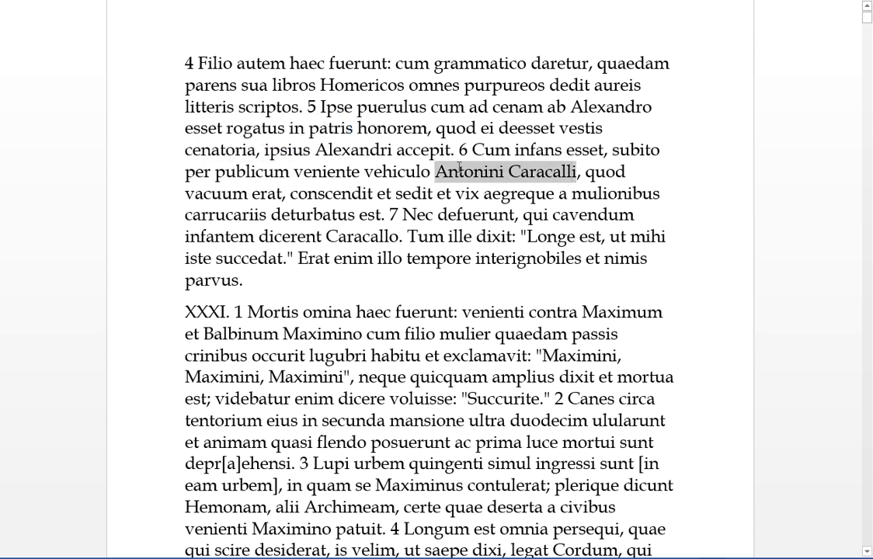
click(521, 173)
double_click(606, 173)
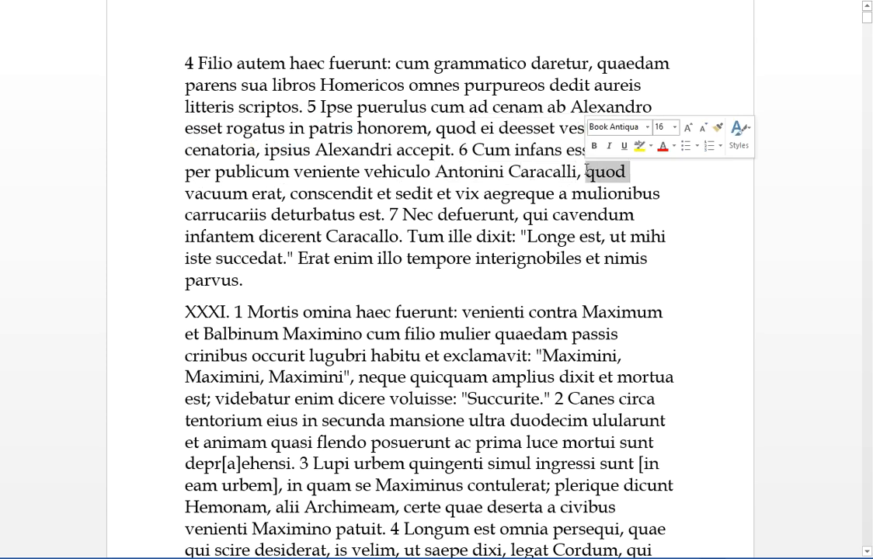
click(283, 193)
drag(282, 193, 187, 193)
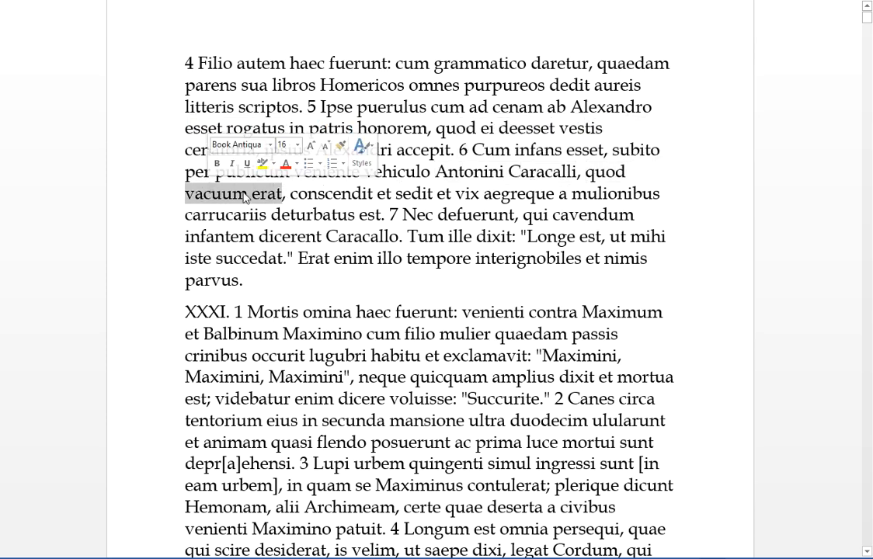
click(250, 193)
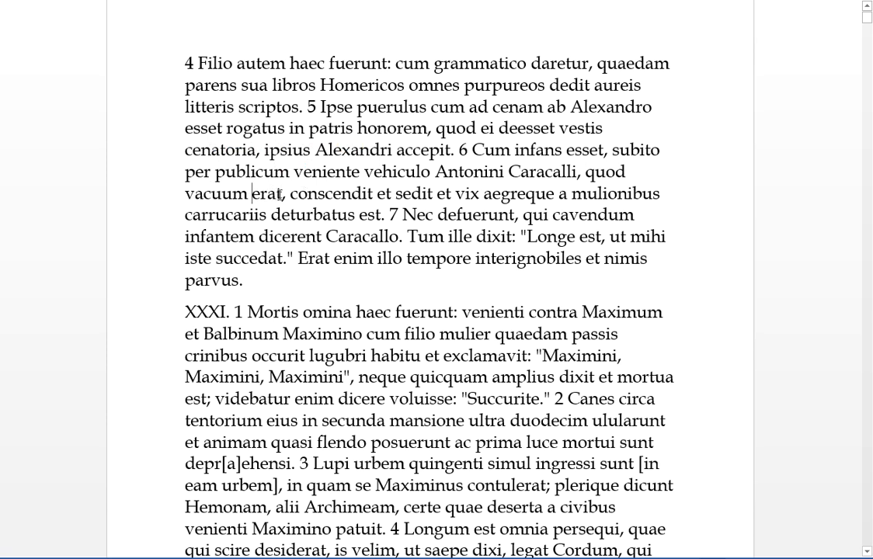
double_click(398, 172)
click(528, 172)
drag(626, 172, 509, 172)
click(579, 172)
Mark 'conscendit', 'sedit', 'vix aegreque' and 'deturbatus est' while translating
double_click(374, 191)
click(334, 193)
double_click(419, 194)
click(443, 193)
double_click(466, 194)
click(464, 194)
drag(552, 193, 458, 193)
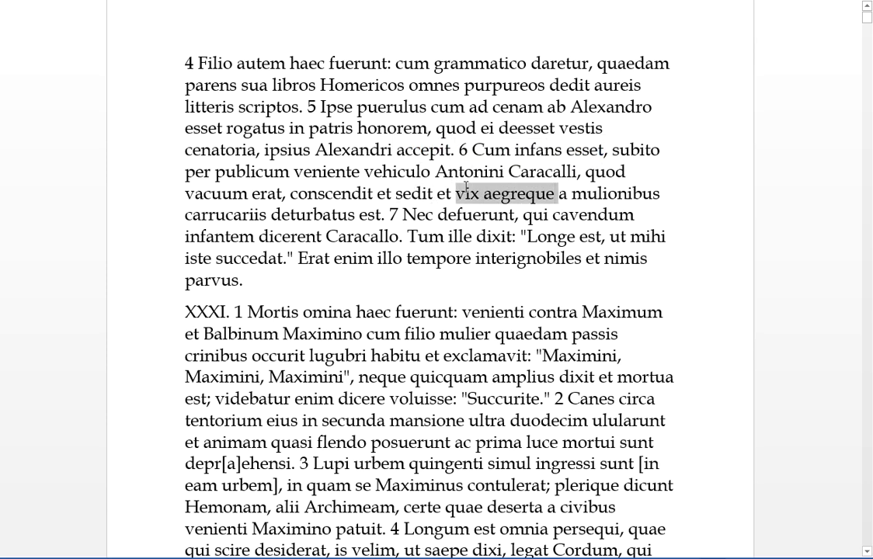
click(513, 193)
drag(381, 215, 318, 218)
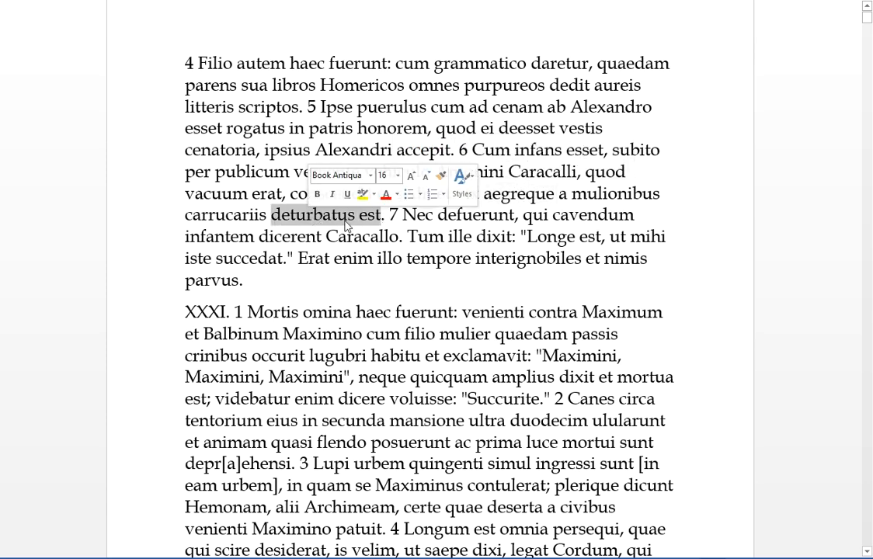
click(348, 216)
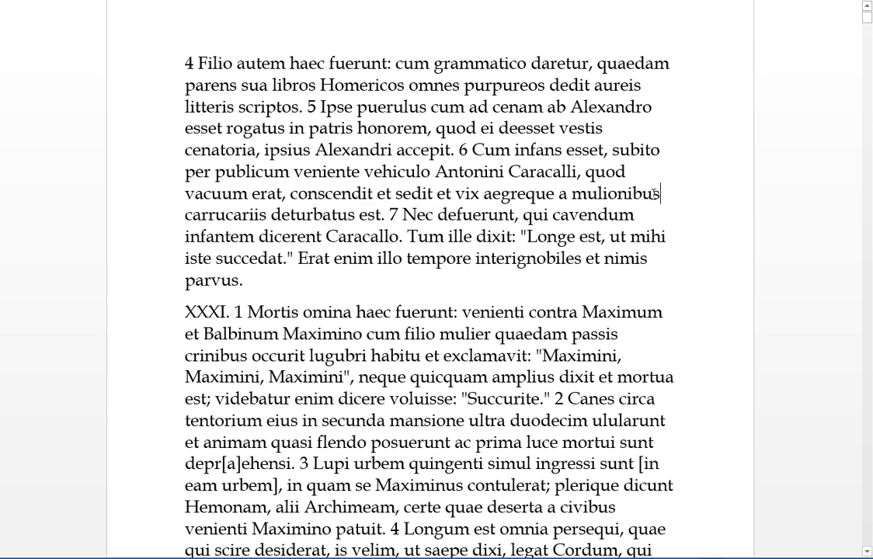
Mark 'a mulionibus' and 'carrucariis' several times while puzzling out the muleteers phrase
drag(659, 194, 484, 193)
click(265, 208)
drag(266, 215, 187, 215)
click(213, 215)
drag(660, 193, 559, 193)
click(585, 196)
double_click(614, 193)
click(615, 193)
double_click(622, 194)
click(571, 194)
double_click(226, 216)
click(594, 194)
drag(662, 194, 585, 193)
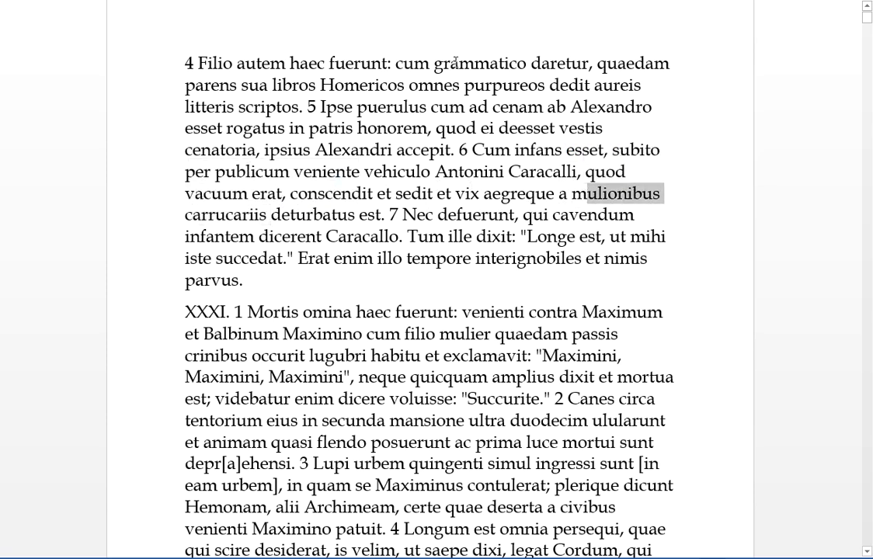
click(510, 216)
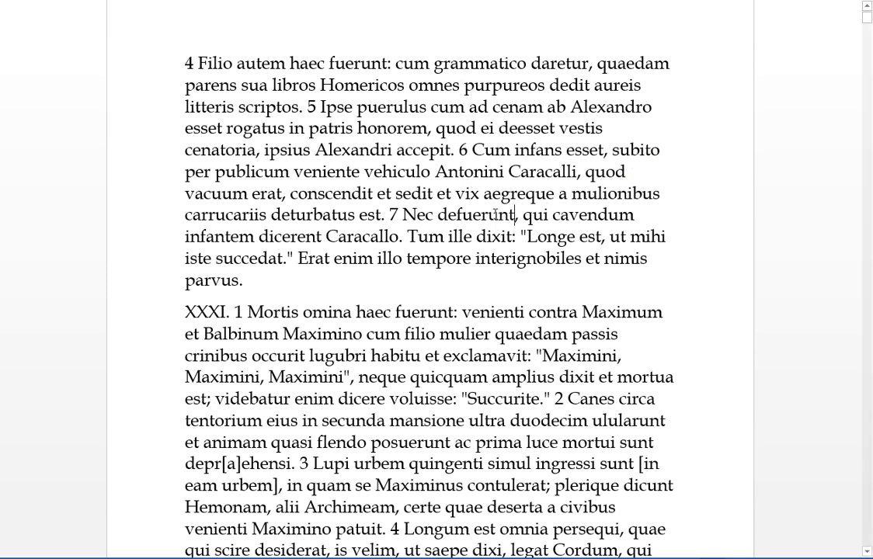
Mark the text from 'sedit' to 'defuerunt', then 'qui', 'dicerent', 'Caracallo' and 'qui cavendum'
drag(452, 193, 514, 216)
click(498, 215)
double_click(537, 216)
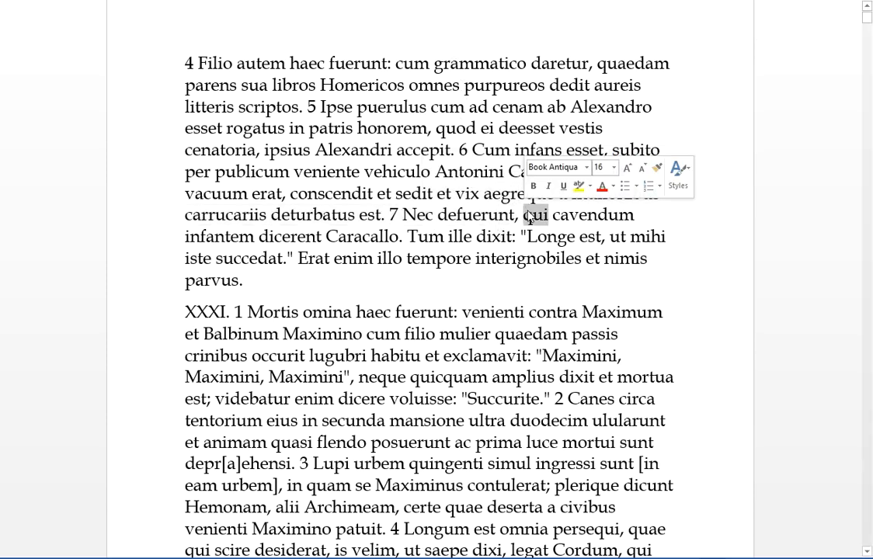
click(323, 237)
double_click(287, 237)
click(275, 237)
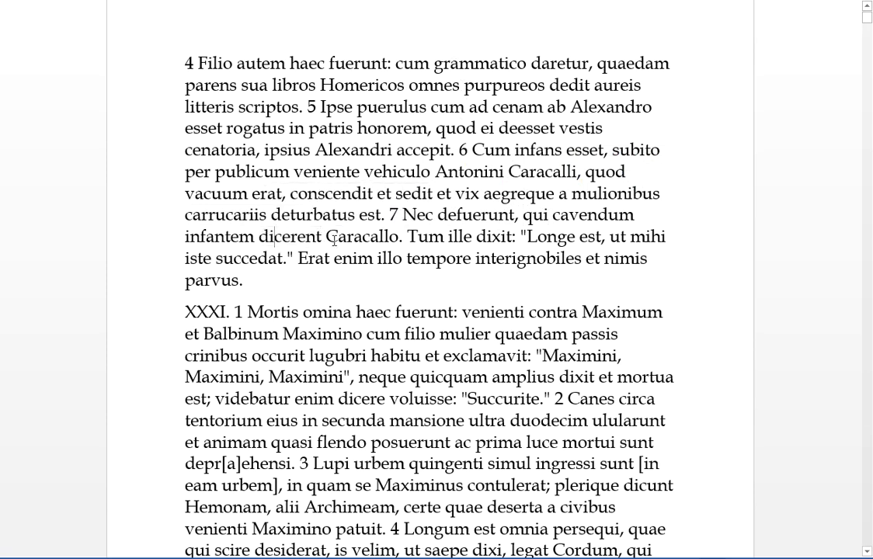
drag(400, 237, 326, 237)
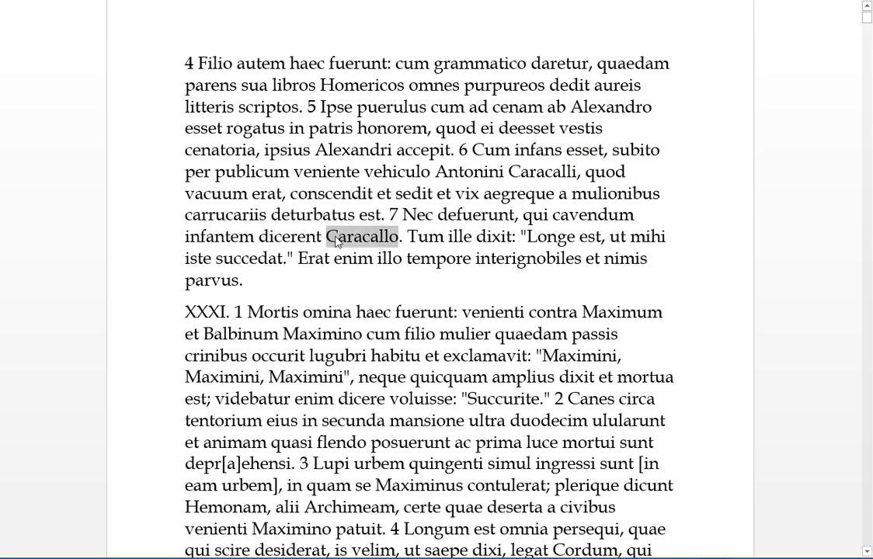
click(340, 237)
drag(637, 215, 542, 215)
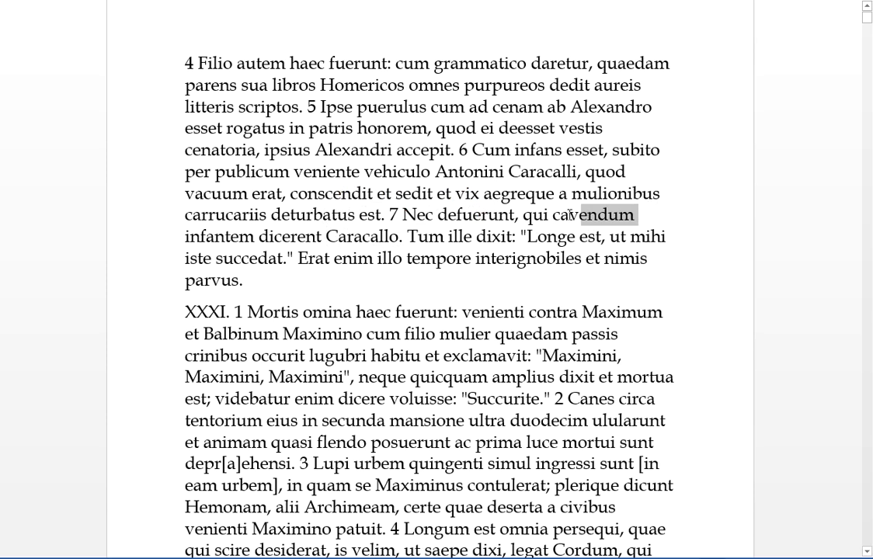
click(493, 194)
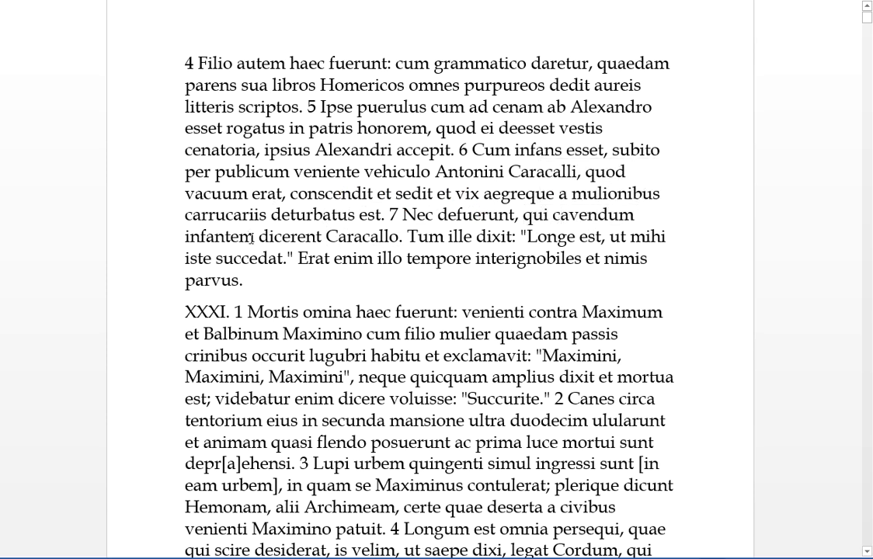
Mark 'infantem', 'Tum ille dixit', 'ille' and the quoted 'Longe est'
drag(255, 237, 186, 237)
click(377, 237)
click(515, 237)
drag(514, 237, 408, 237)
double_click(460, 237)
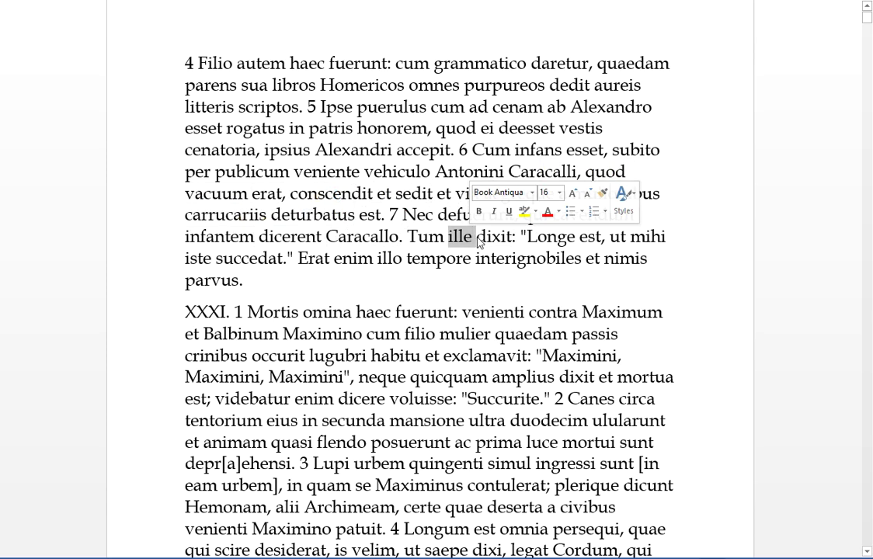
click(600, 239)
drag(600, 237, 528, 237)
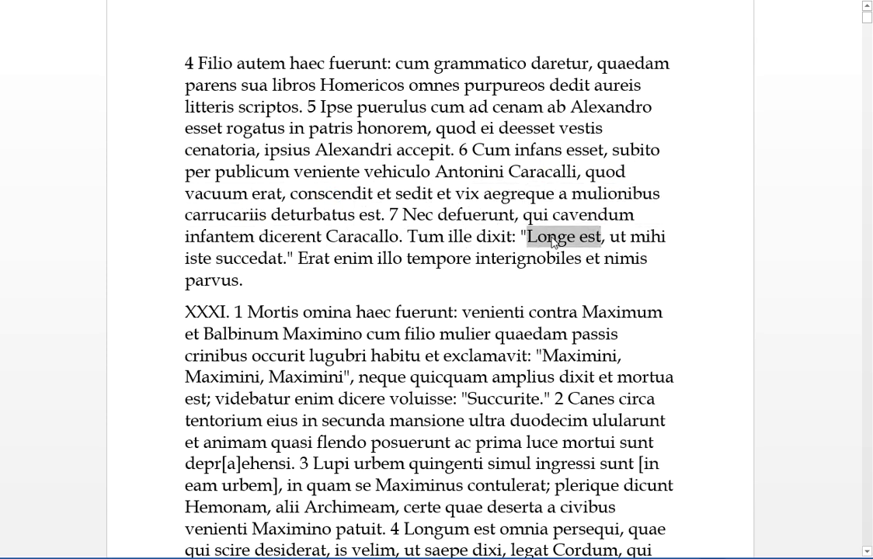
click(555, 243)
click(514, 247)
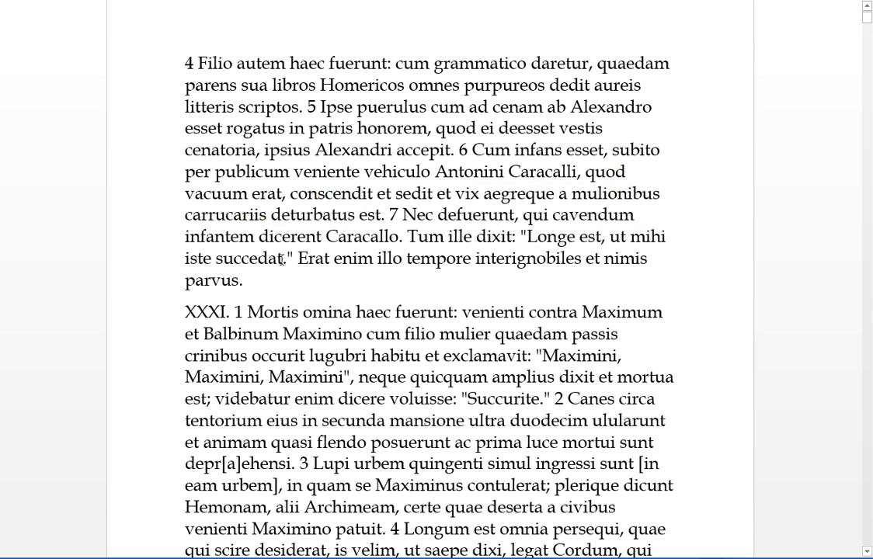
Mark 'iste succedat' and 'mihi' to finish translating the quotation
drag(282, 259, 186, 259)
click(621, 234)
double_click(649, 237)
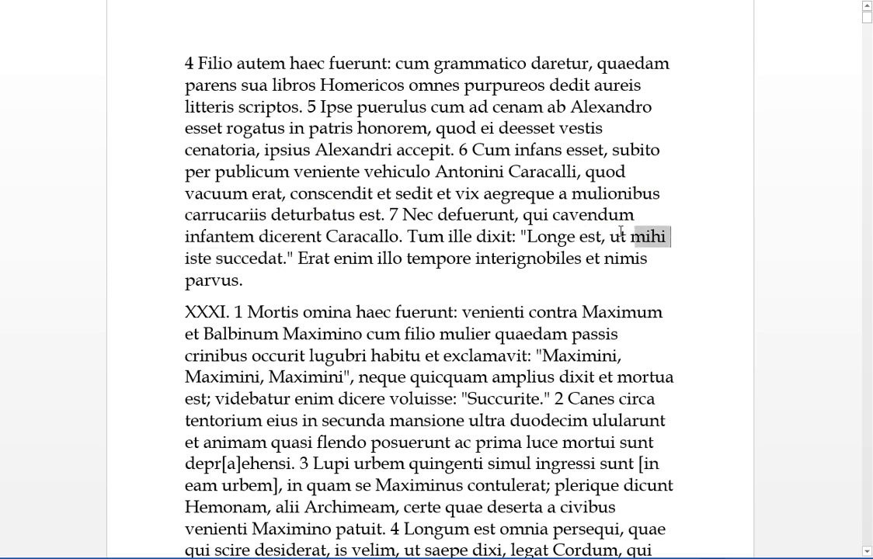
click(622, 233)
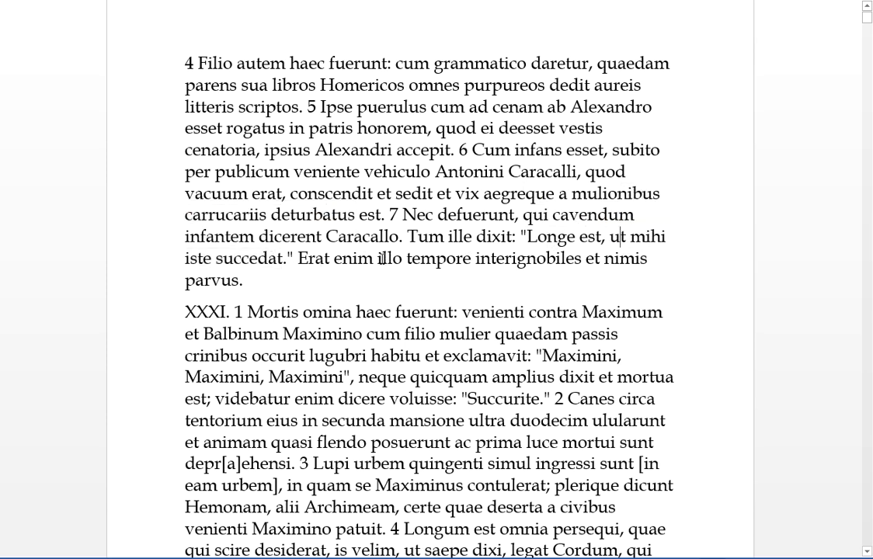
Mark 'Erat enim illo tempore', split 'interignobiles' into 'inter ignobiles', then mark 'ignobiles' and 'parvus'
drag(298, 258, 383, 258)
click(474, 258)
drag(474, 258, 379, 258)
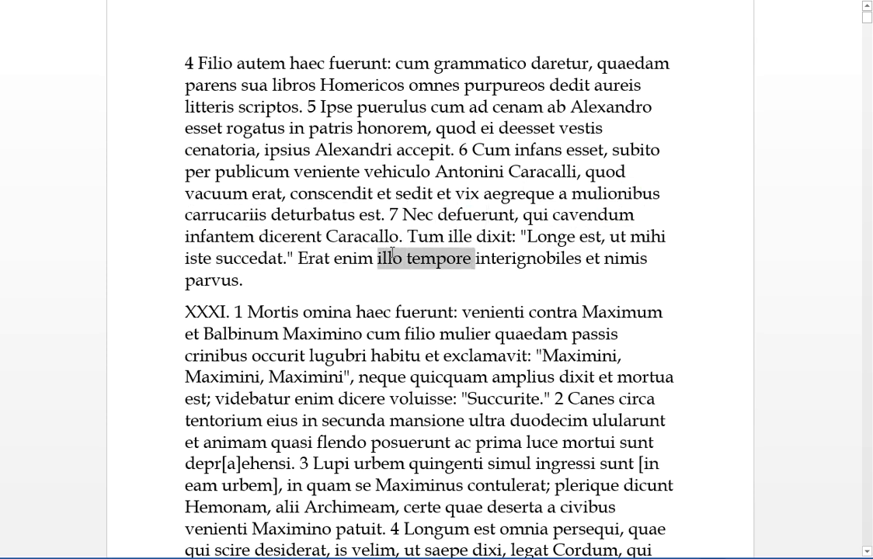
click(477, 258)
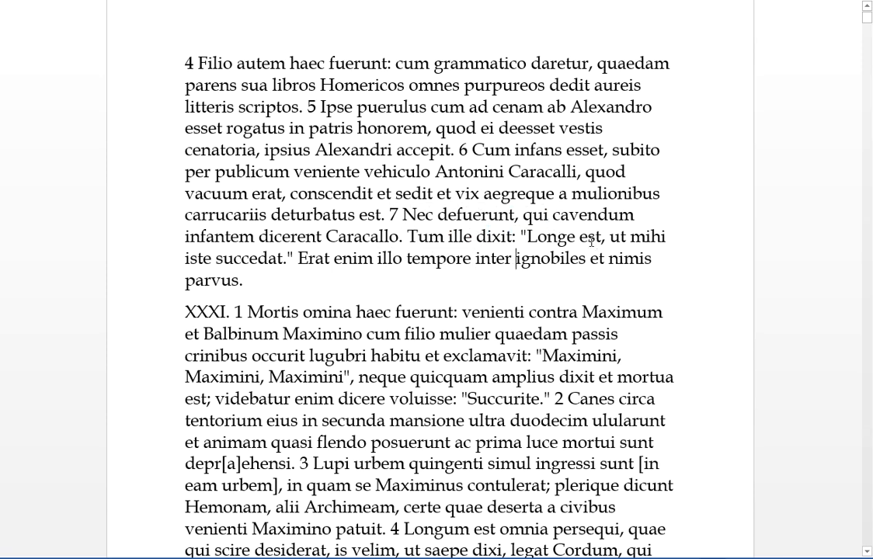
drag(591, 259, 520, 259)
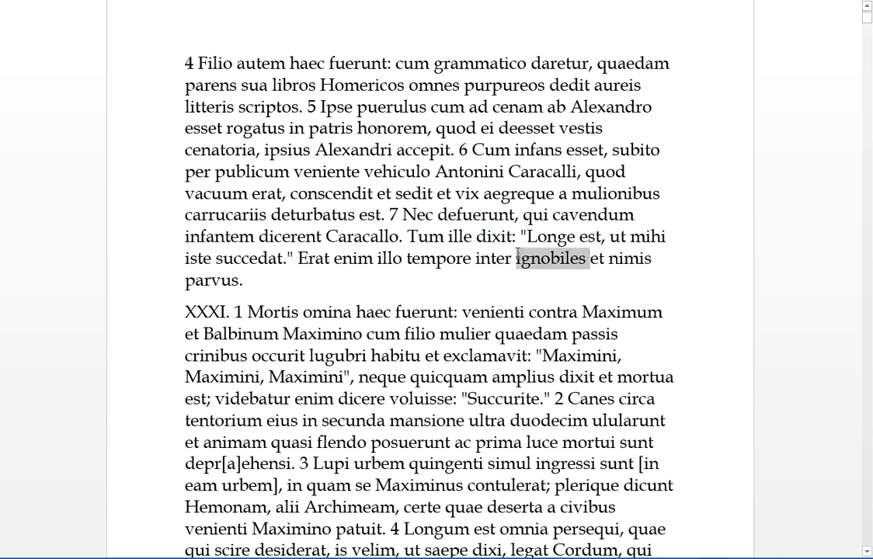
click(540, 259)
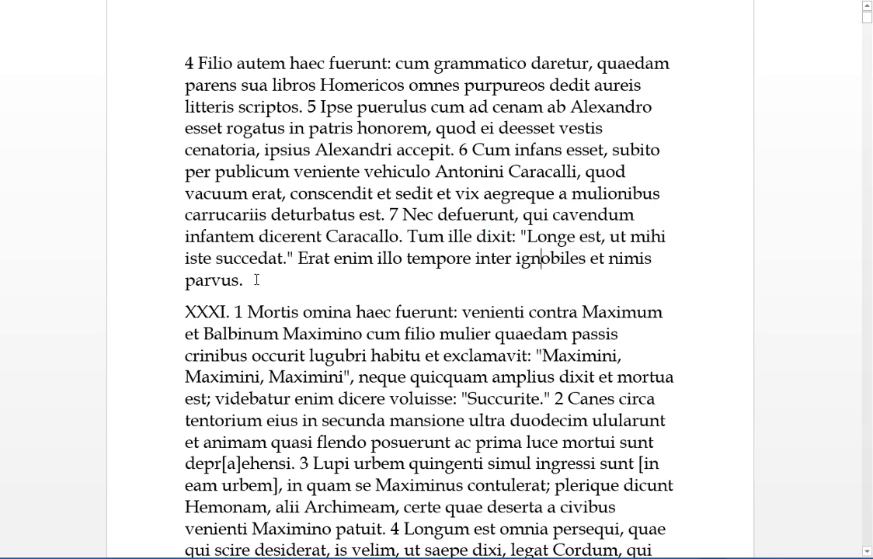
double_click(214, 280)
click(240, 286)
scroll(309, 221, down, 3)
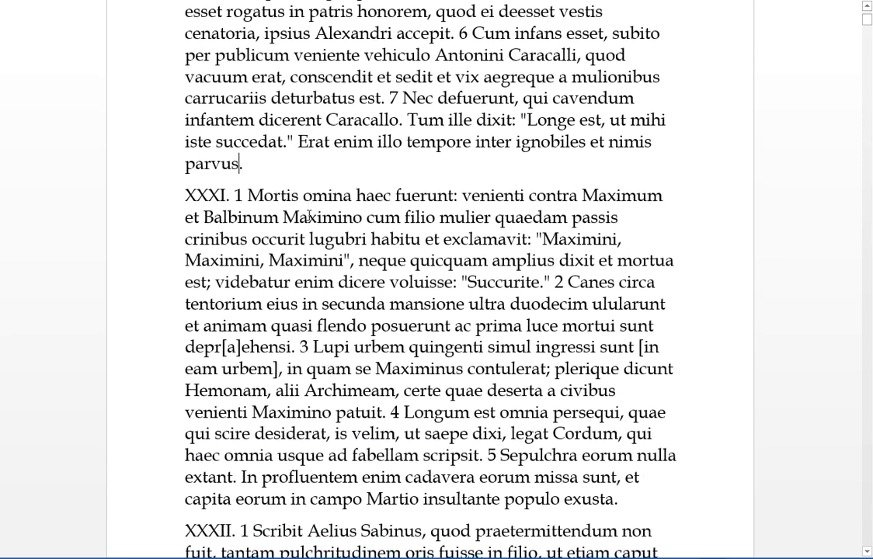
scroll(310, 217, down, 2)
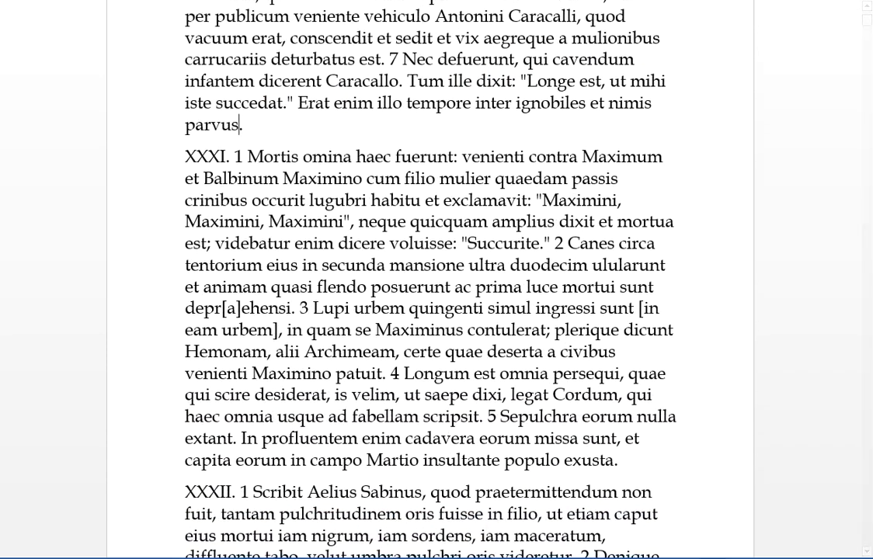
key(alt+Tab)
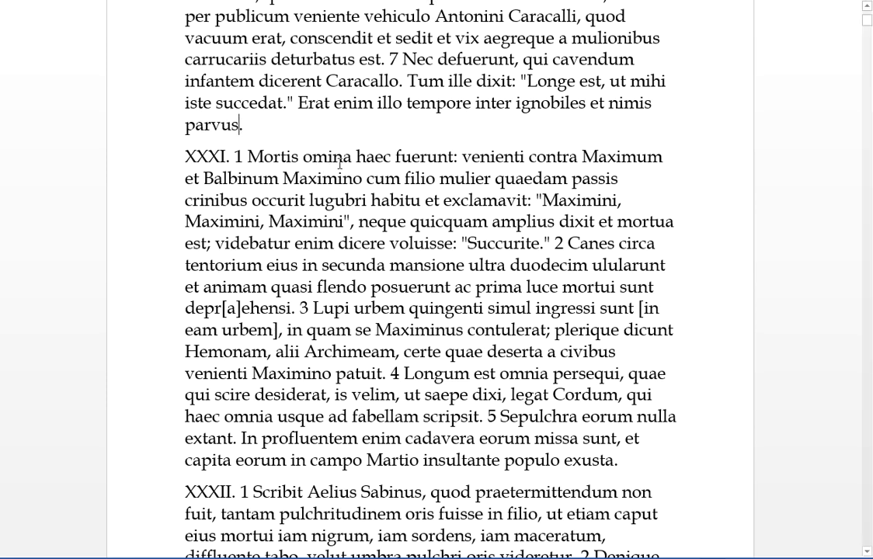
drag(457, 156, 267, 156)
click(412, 158)
drag(525, 156, 463, 157)
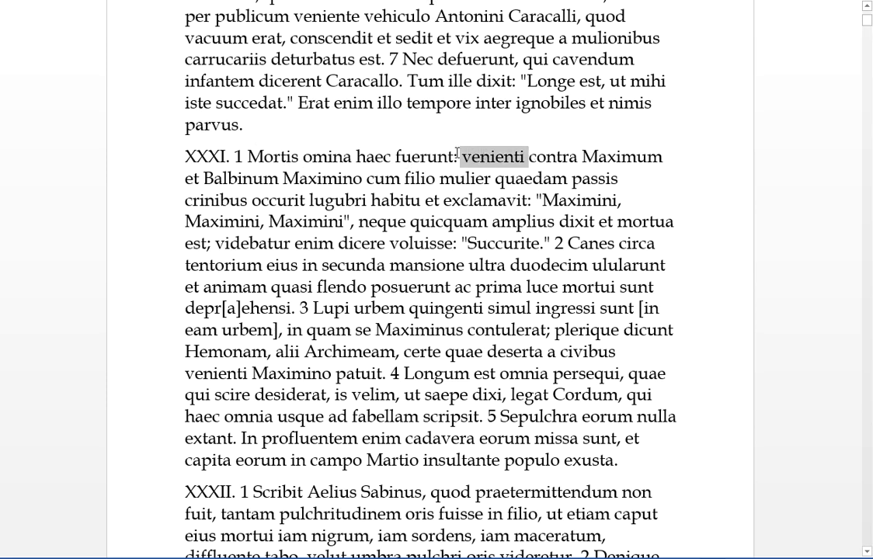
click(505, 156)
drag(665, 156, 532, 156)
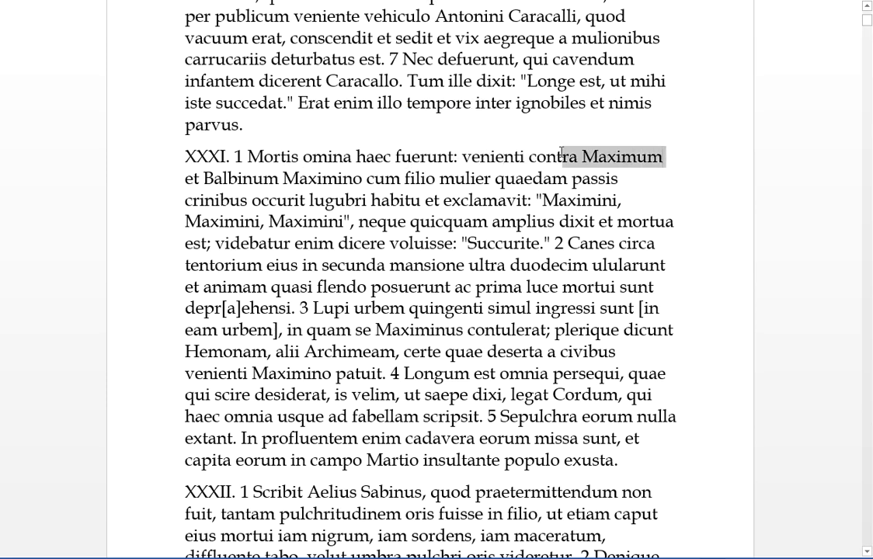
click(254, 178)
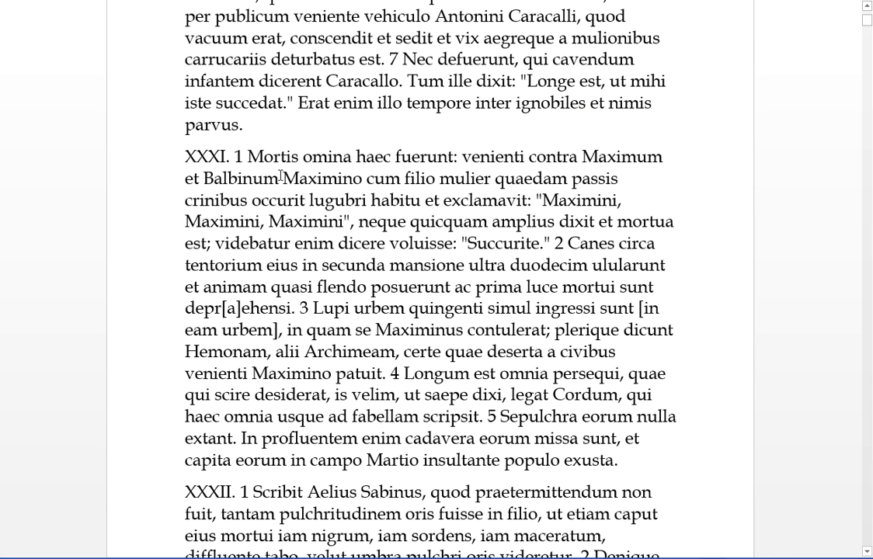
drag(280, 178, 186, 178)
click(281, 178)
drag(438, 178, 283, 178)
click(367, 178)
drag(437, 179, 283, 179)
click(385, 179)
drag(568, 179, 440, 178)
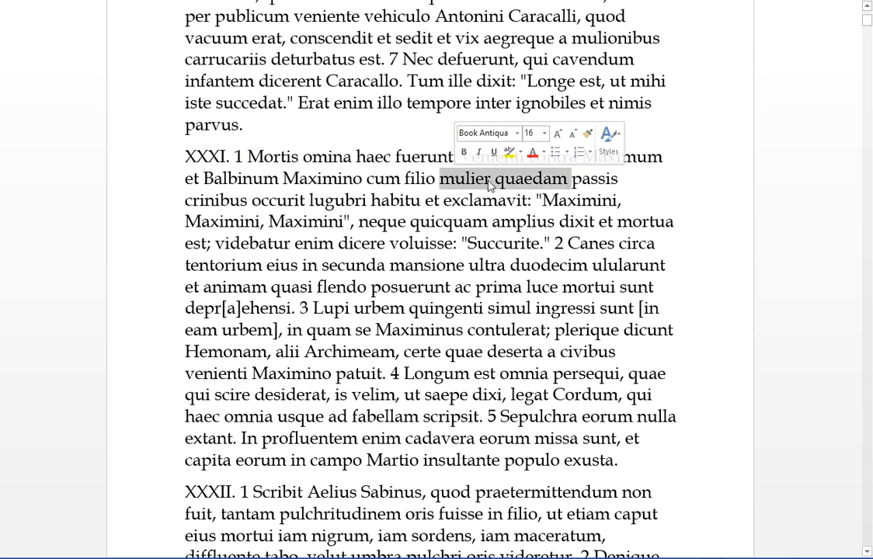
click(489, 179)
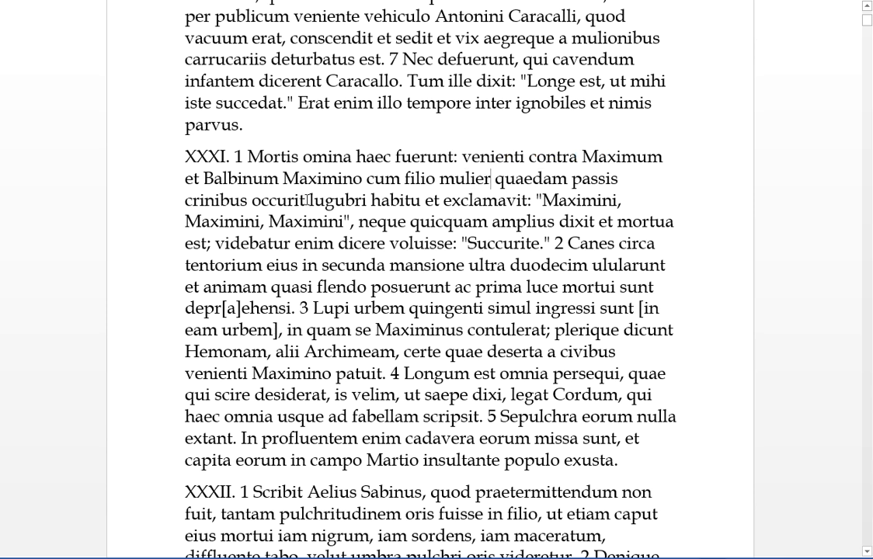
double_click(277, 201)
click(265, 200)
drag(432, 179, 284, 178)
click(322, 179)
drag(528, 157, 463, 157)
click(481, 156)
double_click(314, 178)
click(381, 179)
drag(367, 179, 432, 179)
click(401, 181)
click(267, 180)
double_click(609, 179)
click(249, 200)
double_click(212, 200)
click(232, 201)
drag(423, 200, 311, 199)
click(421, 200)
drag(421, 200, 311, 200)
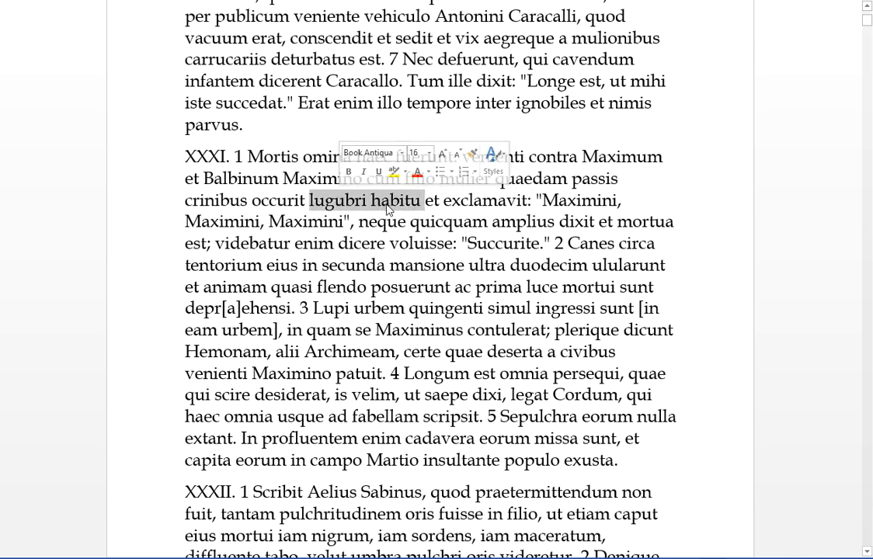
click(388, 201)
drag(629, 200, 544, 200)
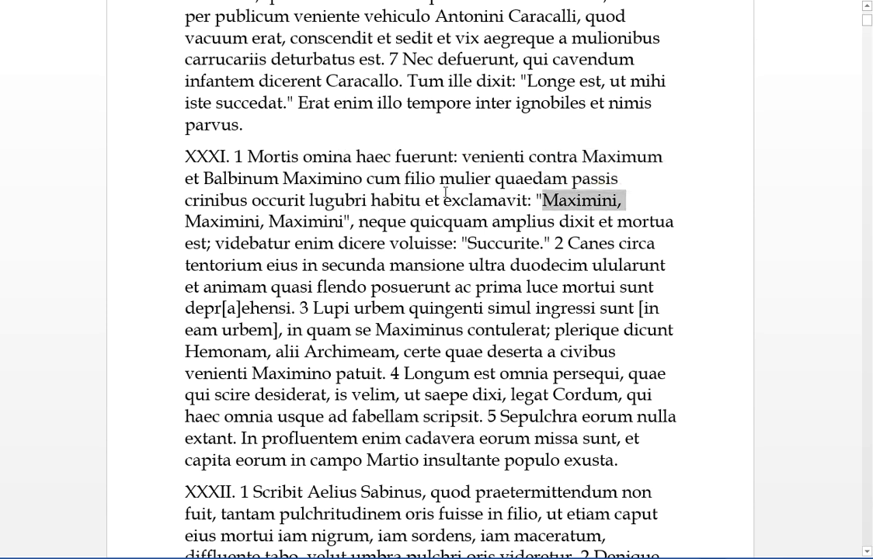
click(315, 223)
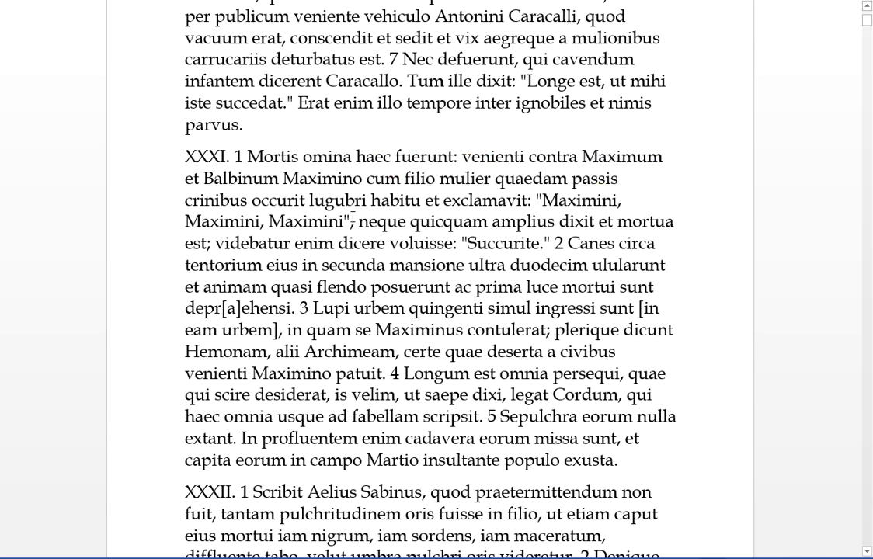
drag(353, 221, 186, 222)
click(287, 220)
drag(535, 200, 444, 200)
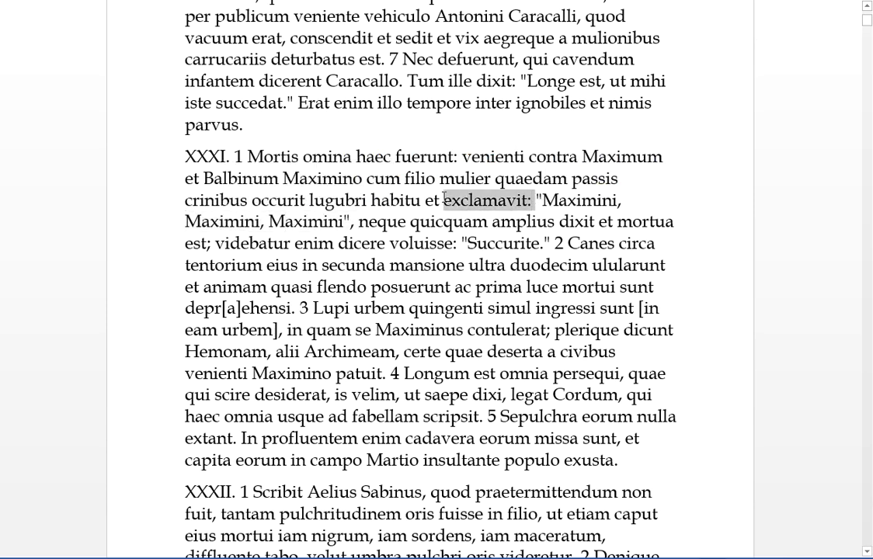
click(451, 200)
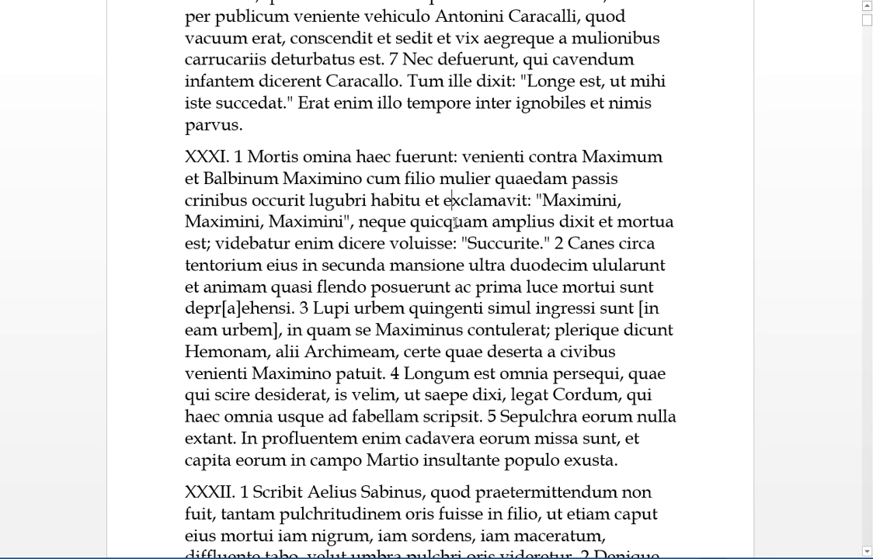
drag(489, 221, 359, 221)
click(429, 222)
double_click(528, 221)
click(518, 221)
double_click(581, 221)
click(571, 222)
drag(615, 221, 210, 243)
click(303, 243)
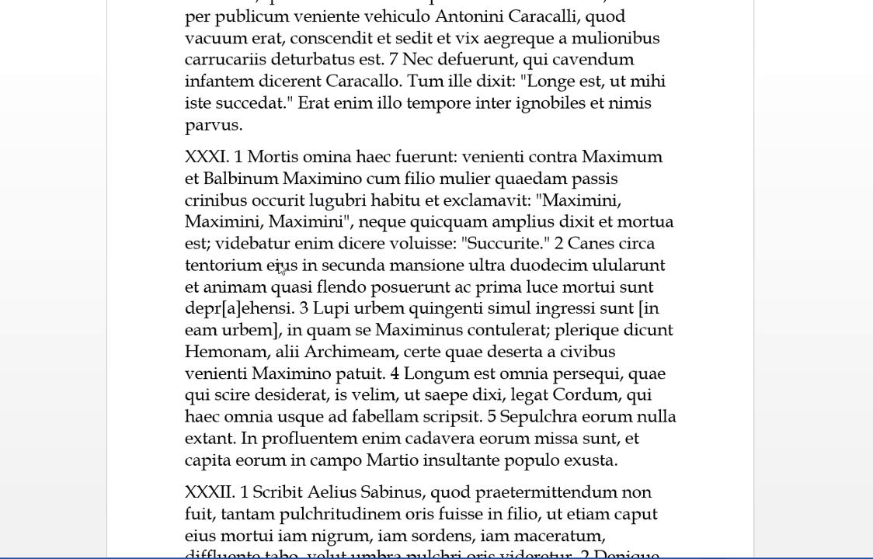
drag(334, 244, 217, 243)
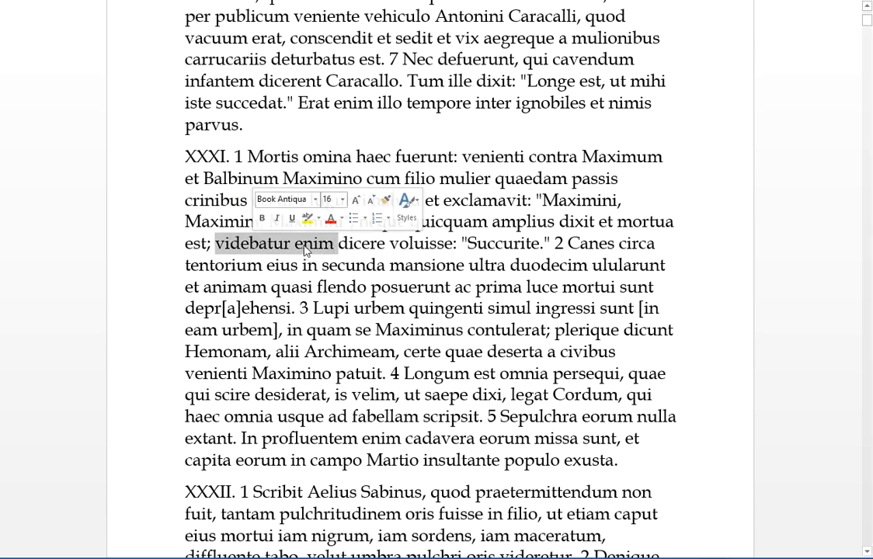
click(303, 243)
drag(458, 243, 340, 243)
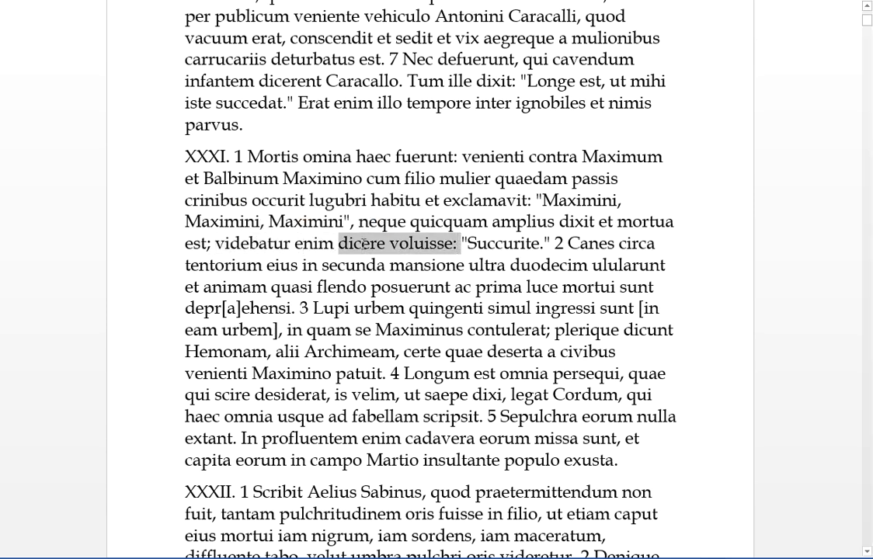
click(404, 243)
drag(544, 243, 469, 244)
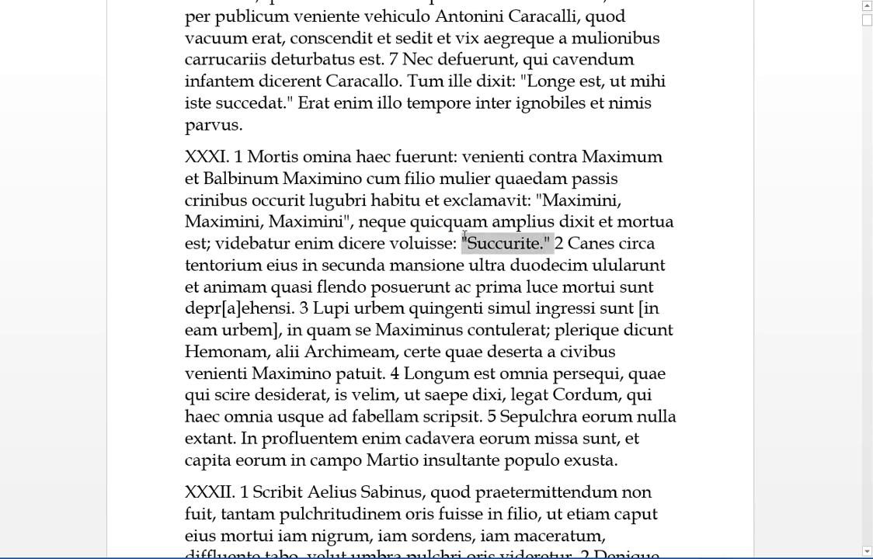
click(474, 243)
drag(544, 243, 471, 243)
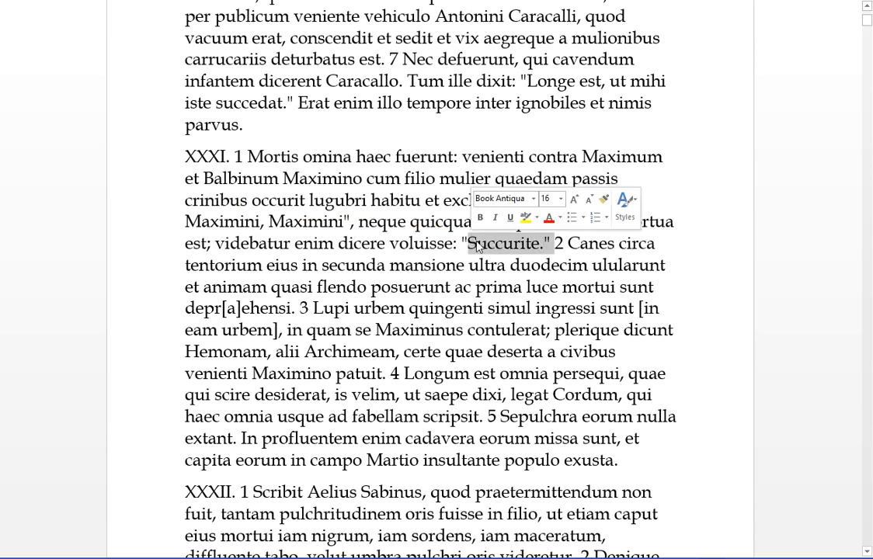
click(515, 243)
drag(547, 243, 469, 243)
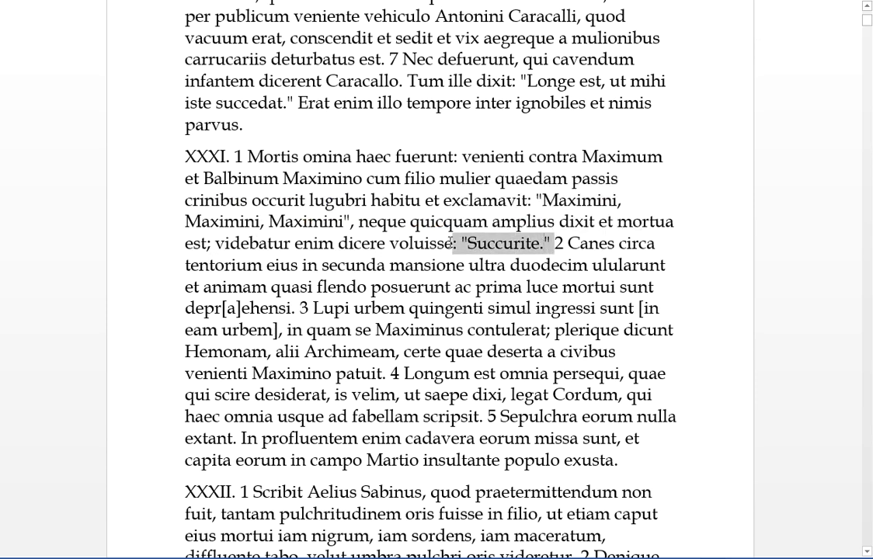
click(515, 243)
double_click(515, 244)
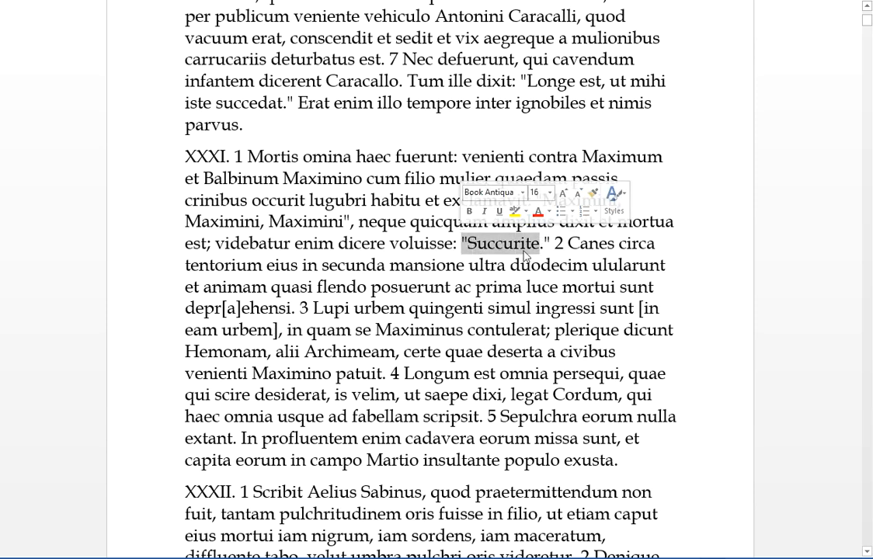
click(567, 243)
double_click(637, 243)
drag(597, 243, 510, 239)
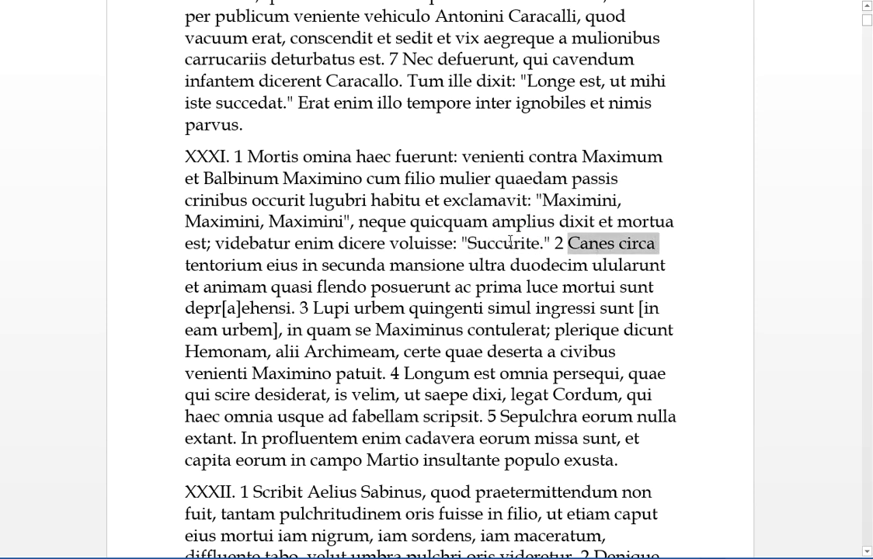
drag(297, 265, 186, 265)
click(268, 265)
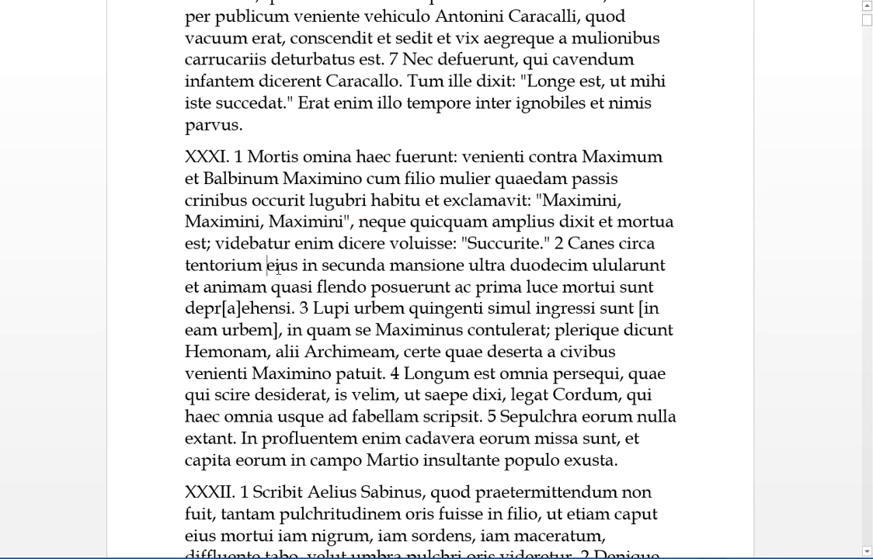
drag(464, 265, 320, 265)
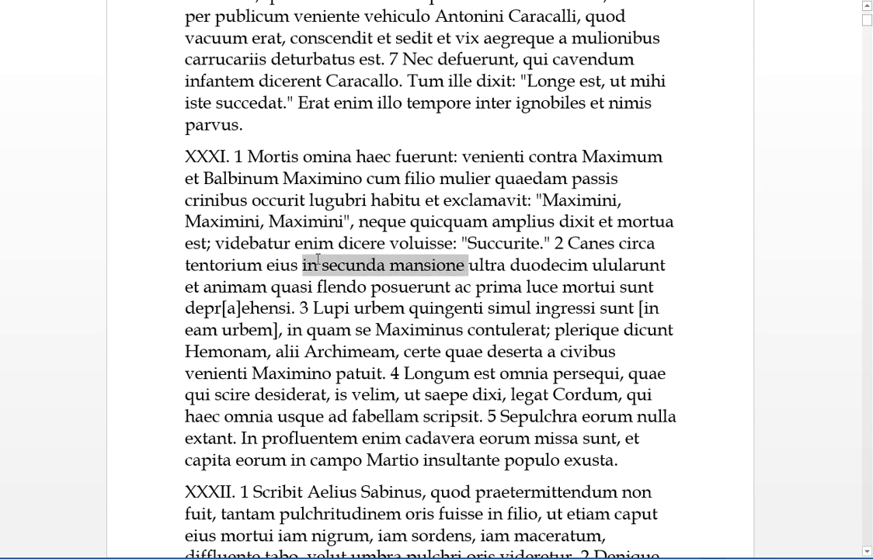
click(390, 265)
drag(465, 265, 302, 265)
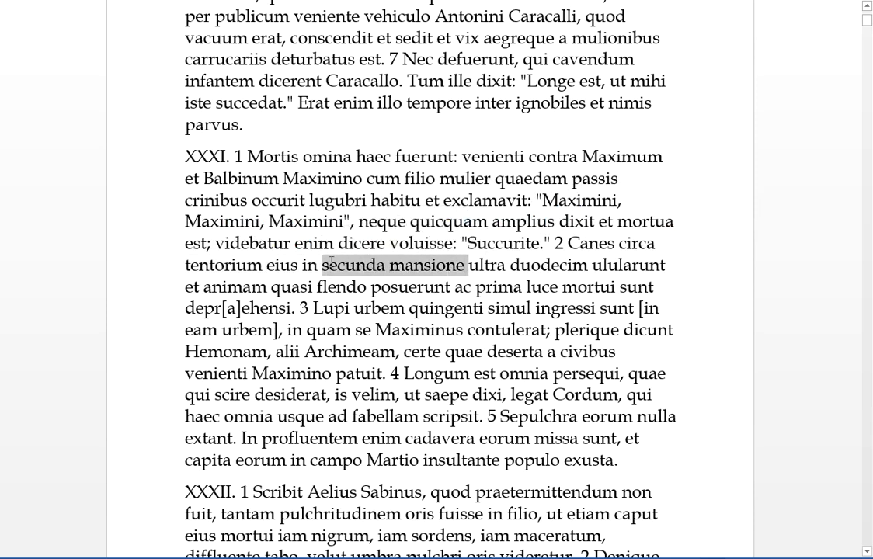
click(374, 265)
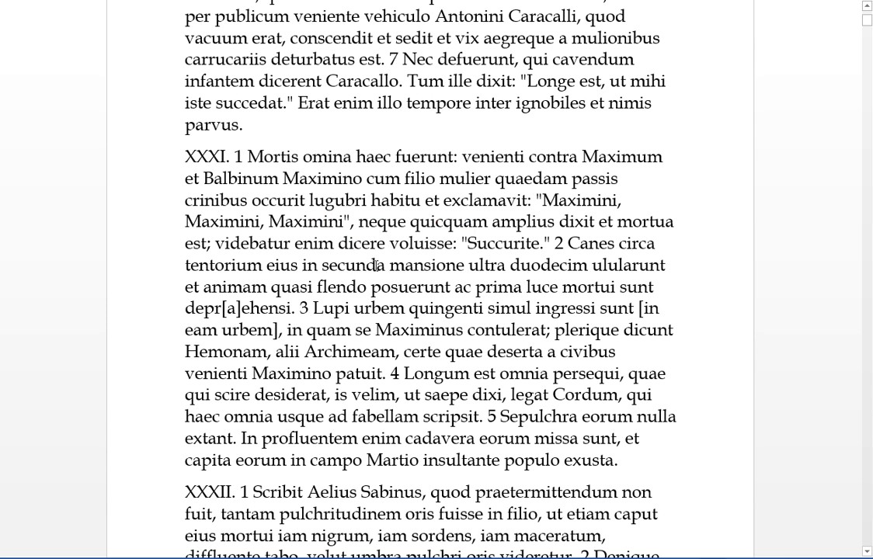
drag(589, 265, 470, 265)
click(533, 267)
drag(666, 265, 595, 265)
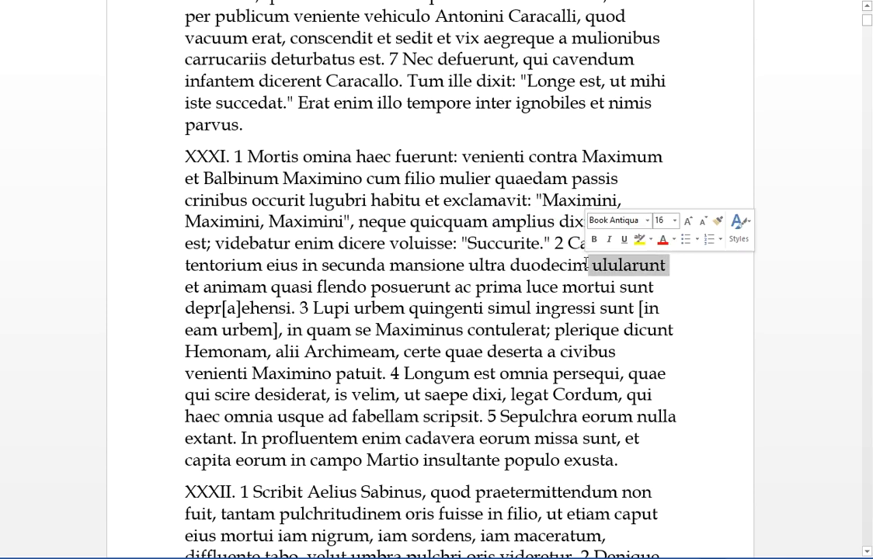
click(590, 265)
drag(266, 287, 185, 287)
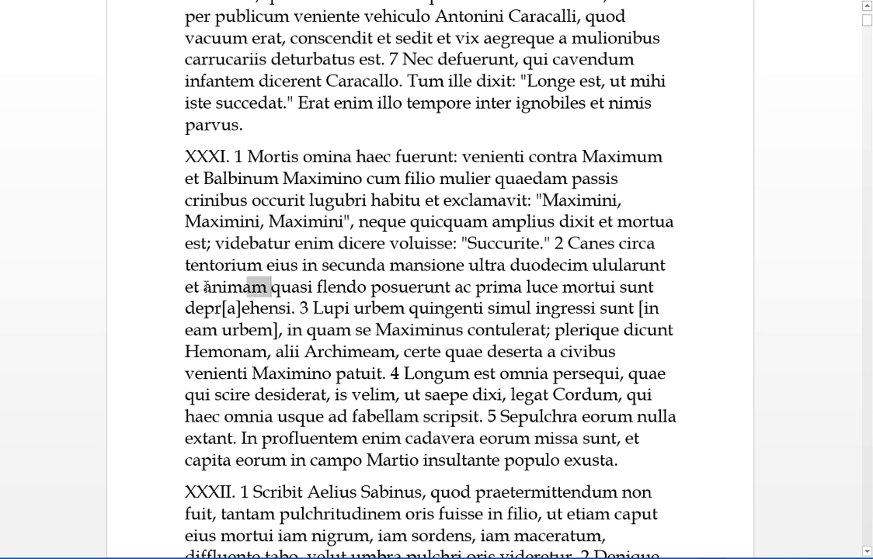
click(243, 287)
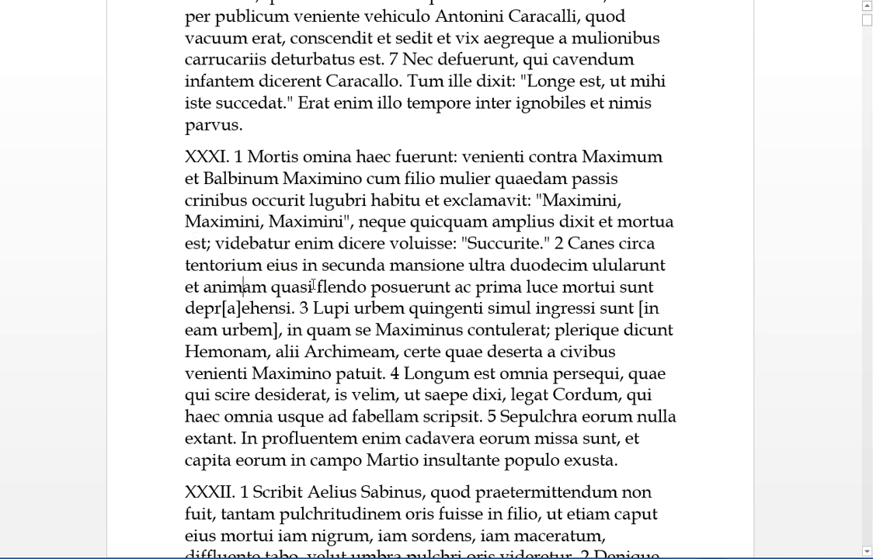
drag(313, 286, 271, 287)
click(336, 287)
drag(362, 287, 272, 287)
click(347, 286)
drag(450, 287, 372, 287)
click(381, 287)
drag(266, 287, 203, 287)
click(312, 287)
double_click(341, 287)
click(390, 287)
drag(558, 287, 476, 287)
click(511, 286)
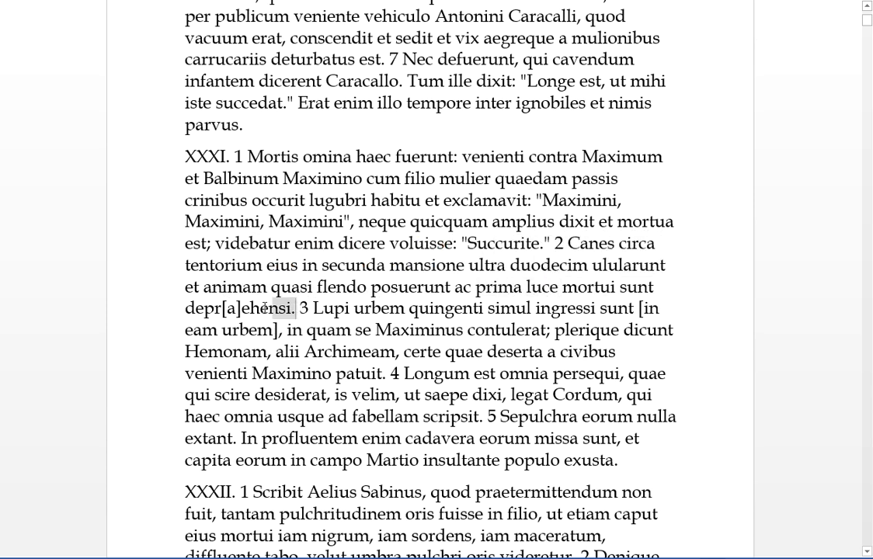
drag(291, 307, 185, 307)
click(237, 308)
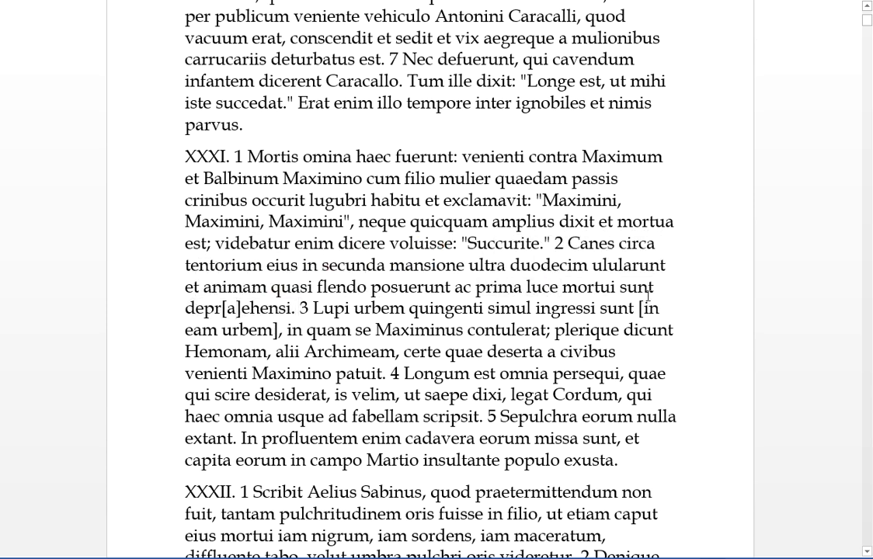
drag(654, 287, 562, 286)
click(589, 287)
drag(406, 308, 314, 308)
click(464, 308)
drag(484, 308, 464, 308)
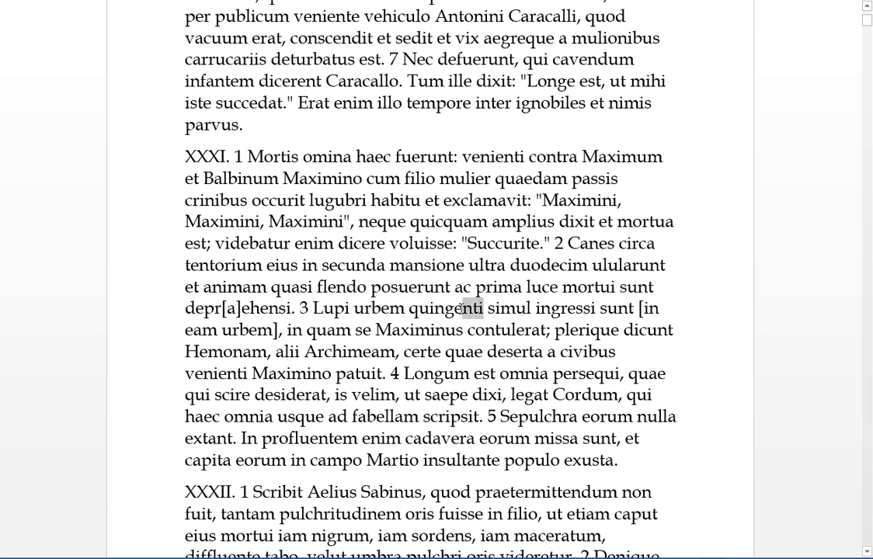
click(464, 309)
click(449, 310)
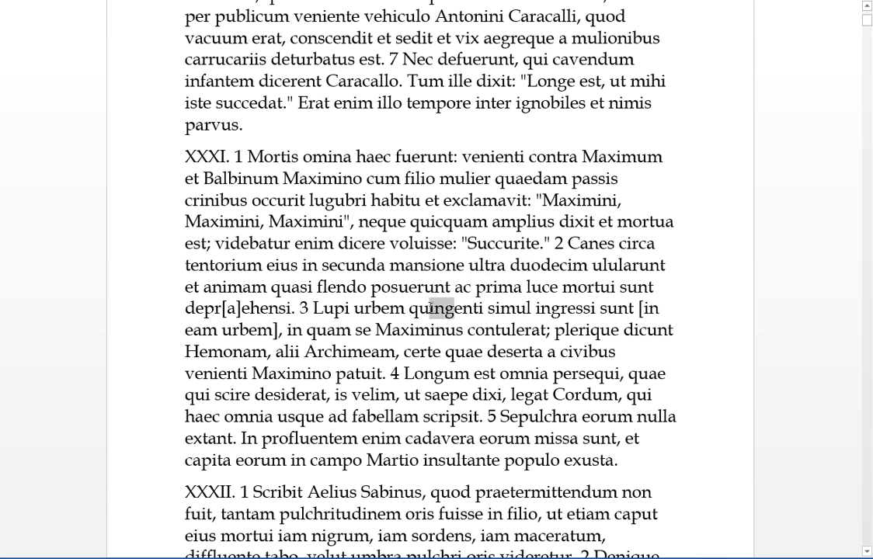
drag(484, 308, 409, 308)
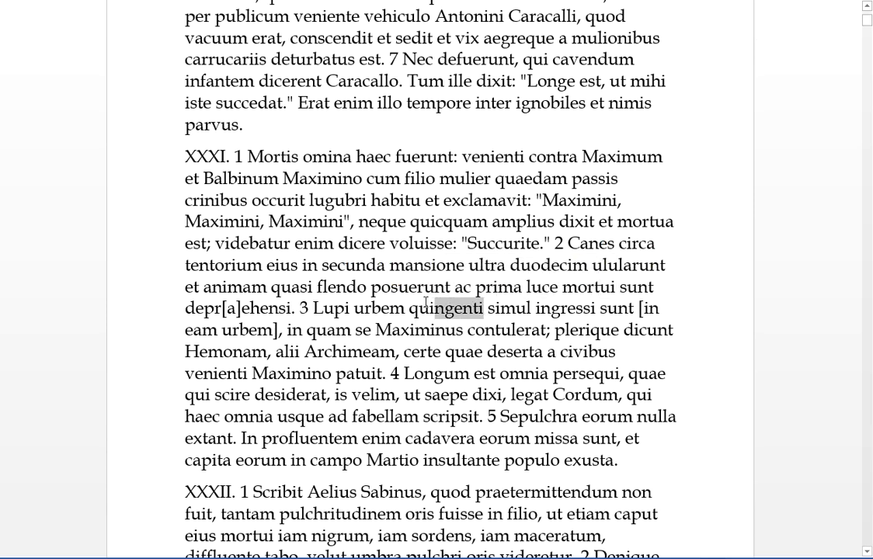
click(420, 308)
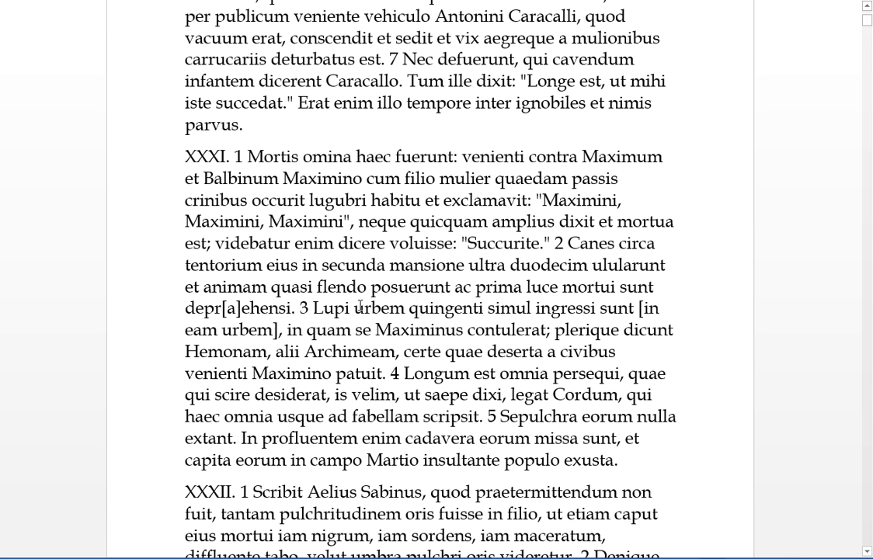
drag(360, 308, 300, 308)
click(373, 308)
drag(531, 309, 410, 309)
click(531, 308)
drag(637, 308, 537, 308)
click(538, 309)
drag(276, 330, 186, 330)
click(291, 330)
drag(463, 331, 376, 330)
click(382, 330)
drag(546, 330, 479, 330)
click(372, 331)
double_click(362, 330)
click(424, 330)
drag(620, 331, 556, 330)
click(637, 330)
drag(676, 330, 626, 331)
click(267, 352)
double_click(233, 352)
click(333, 352)
drag(303, 352, 186, 352)
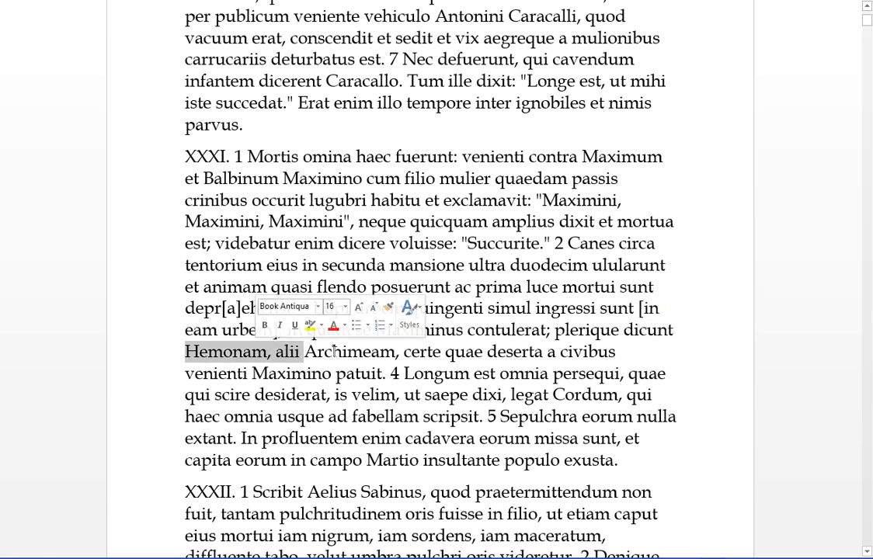
click(342, 352)
drag(395, 352, 278, 352)
click(364, 352)
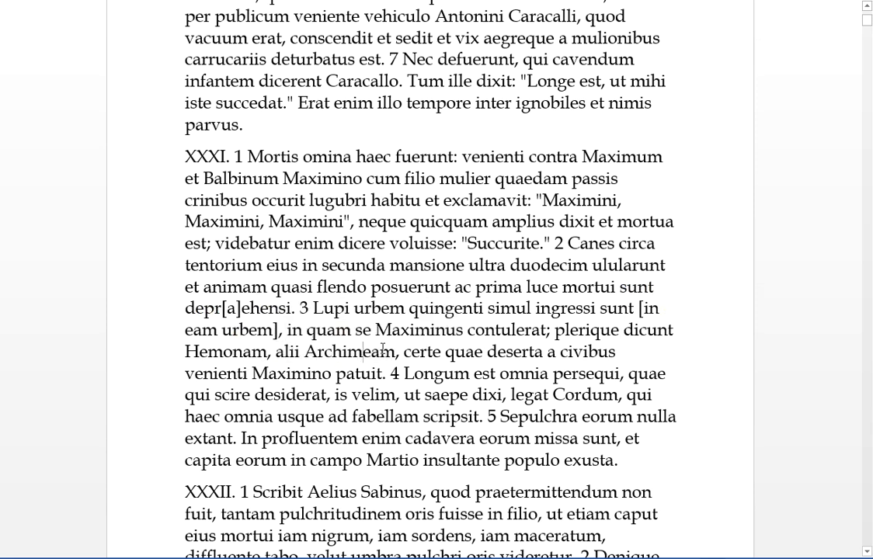
double_click(420, 352)
click(435, 352)
double_click(361, 373)
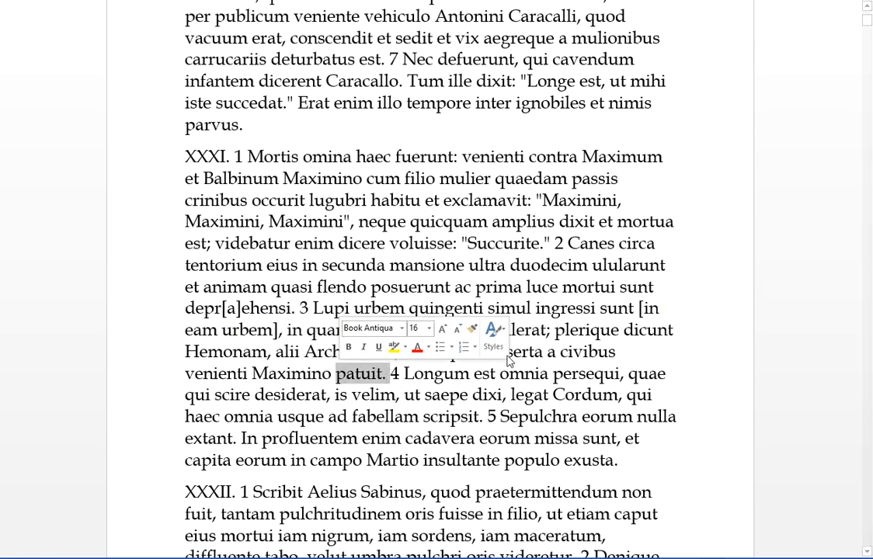
click(527, 373)
drag(543, 352, 404, 352)
click(544, 352)
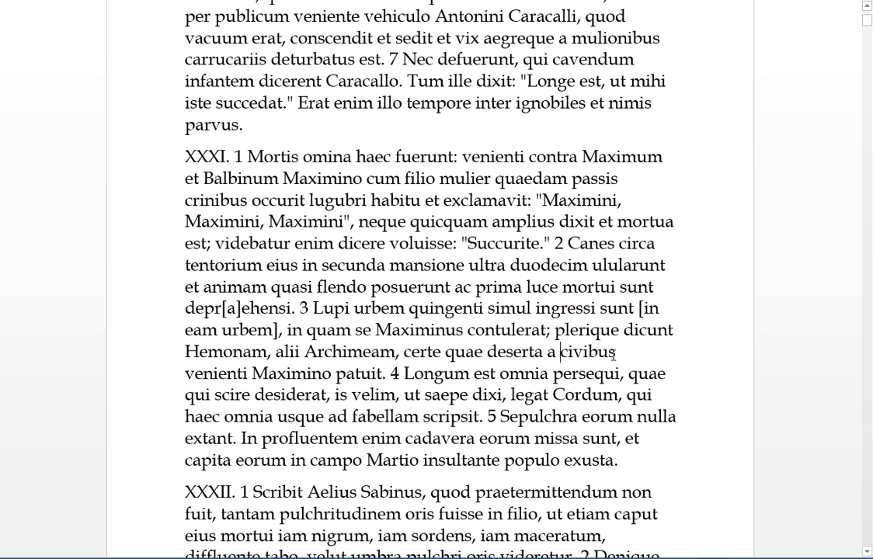
drag(615, 352, 490, 352)
click(536, 356)
drag(334, 374, 187, 374)
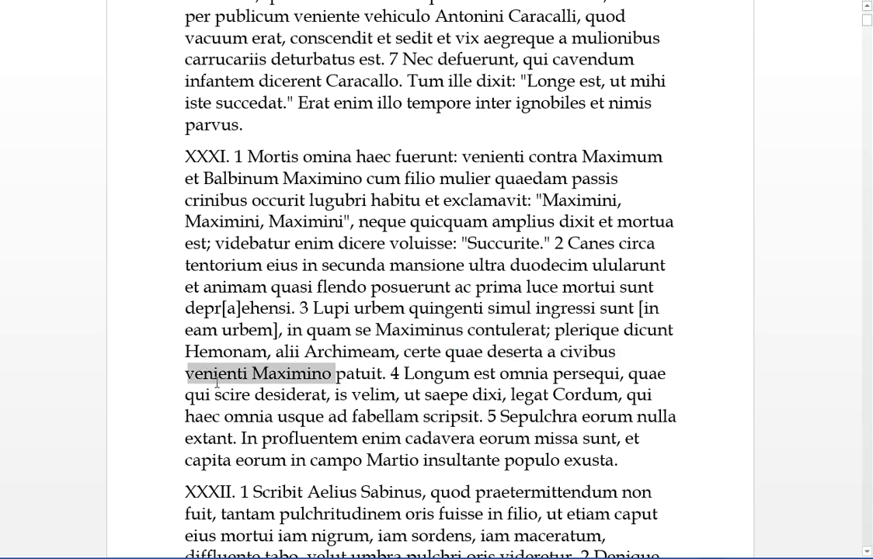
click(286, 391)
scroll(380, 289, down, 5)
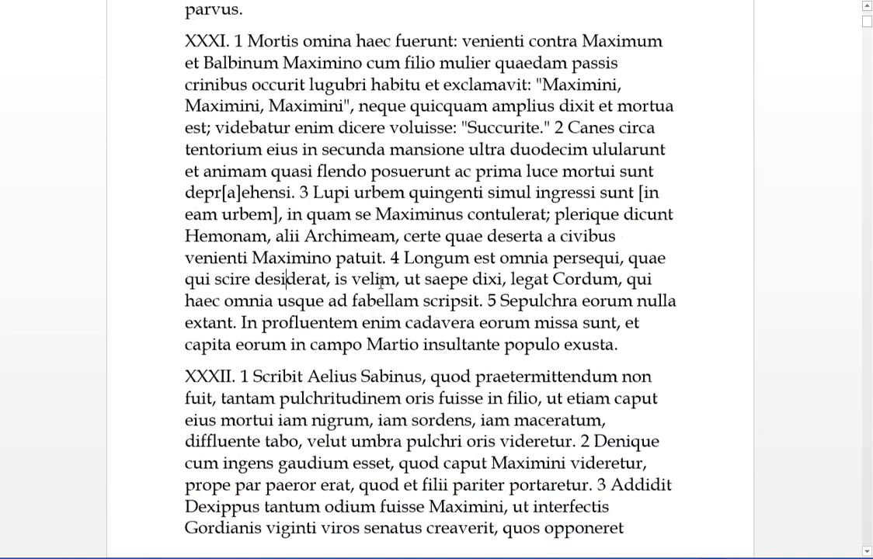
scroll(380, 290, down, 2)
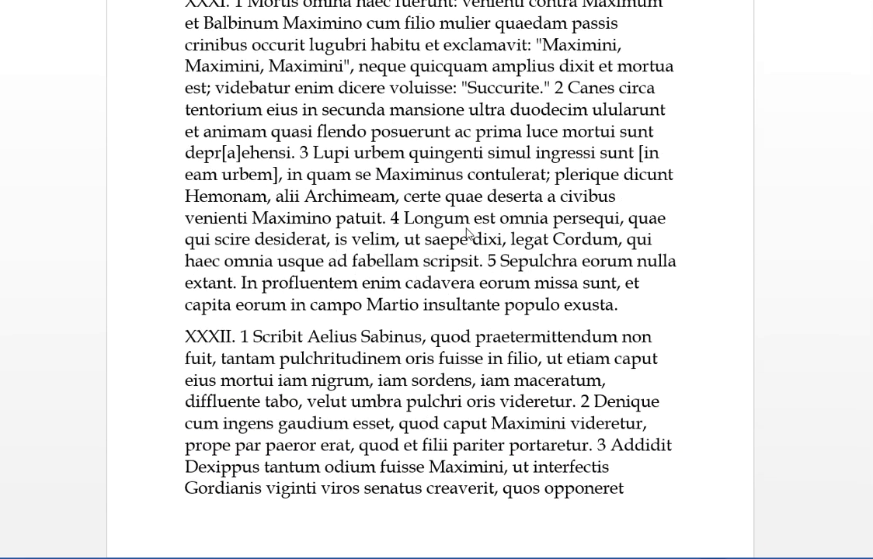
double_click(423, 218)
click(470, 218)
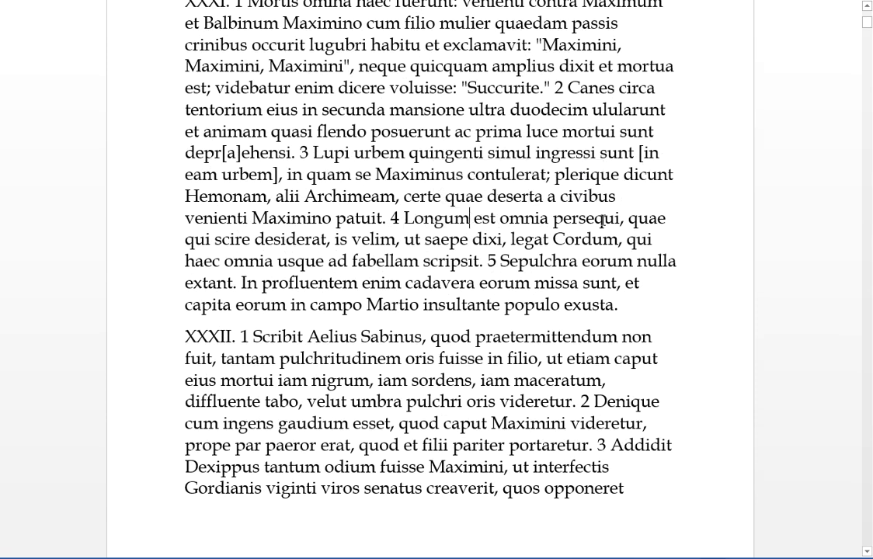
drag(546, 191, 622, 218)
click(307, 216)
double_click(208, 239)
click(206, 241)
drag(323, 237, 214, 239)
click(330, 241)
double_click(288, 239)
click(336, 240)
double_click(390, 235)
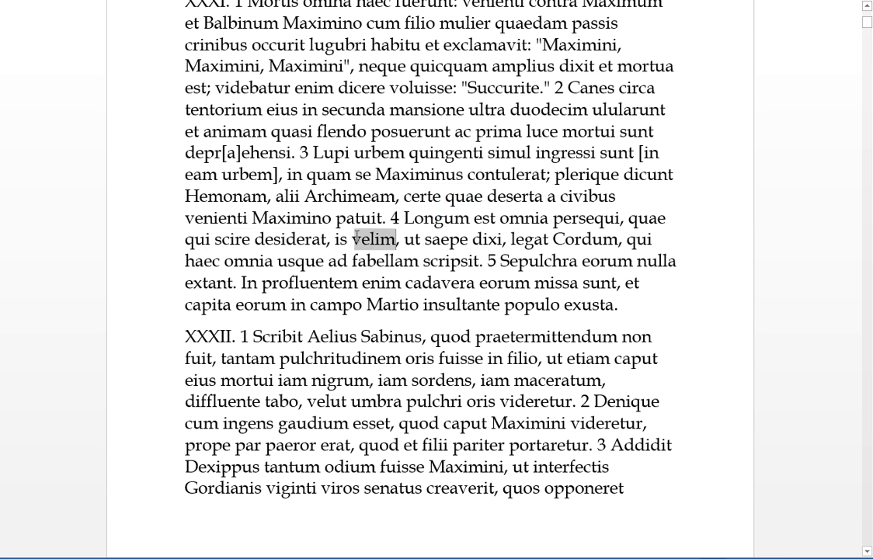
click(443, 241)
drag(504, 241, 405, 219)
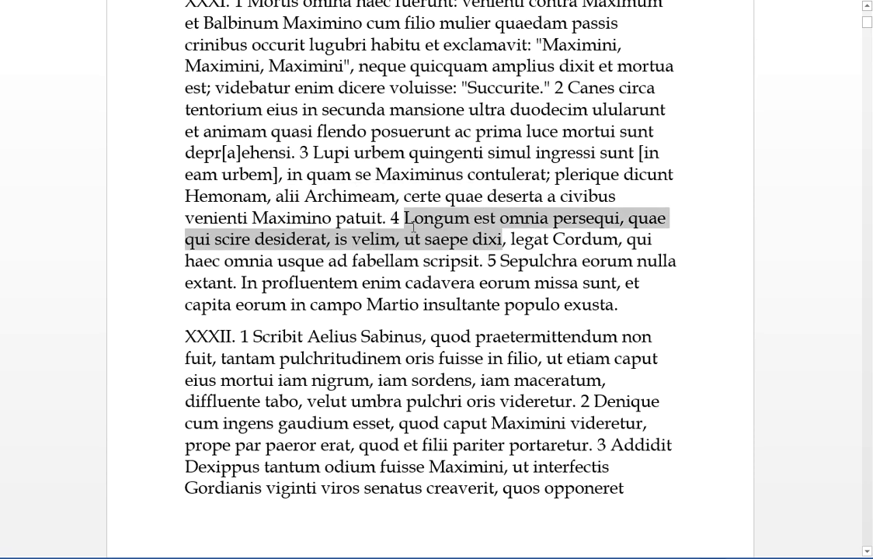
click(464, 240)
double_click(528, 240)
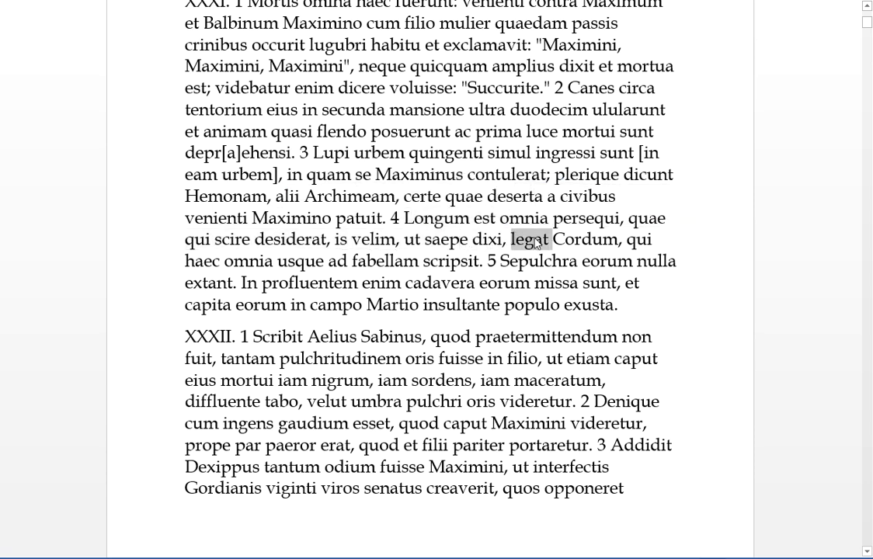
double_click(575, 240)
click(575, 239)
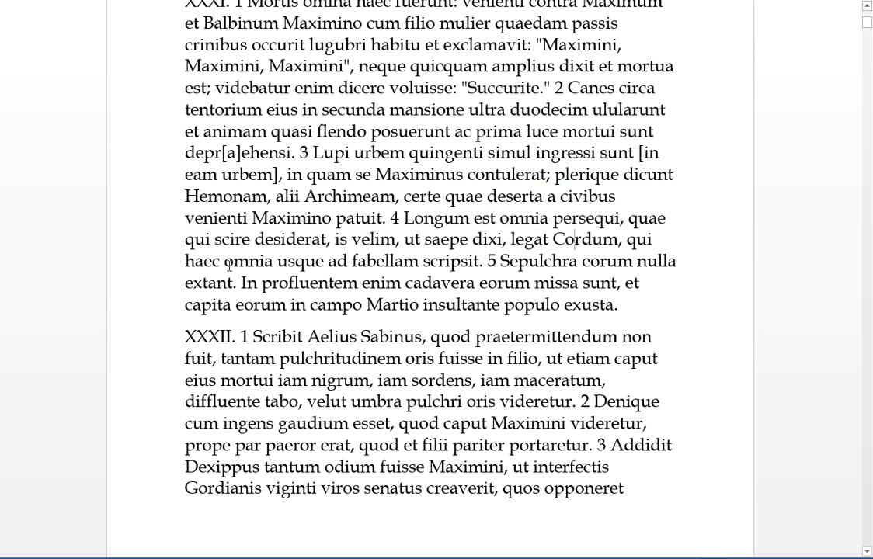
drag(277, 261, 187, 261)
click(325, 260)
drag(420, 261, 276, 261)
click(338, 260)
drag(416, 260, 276, 260)
click(389, 260)
double_click(458, 261)
click(429, 261)
scroll(440, 69, down, 3)
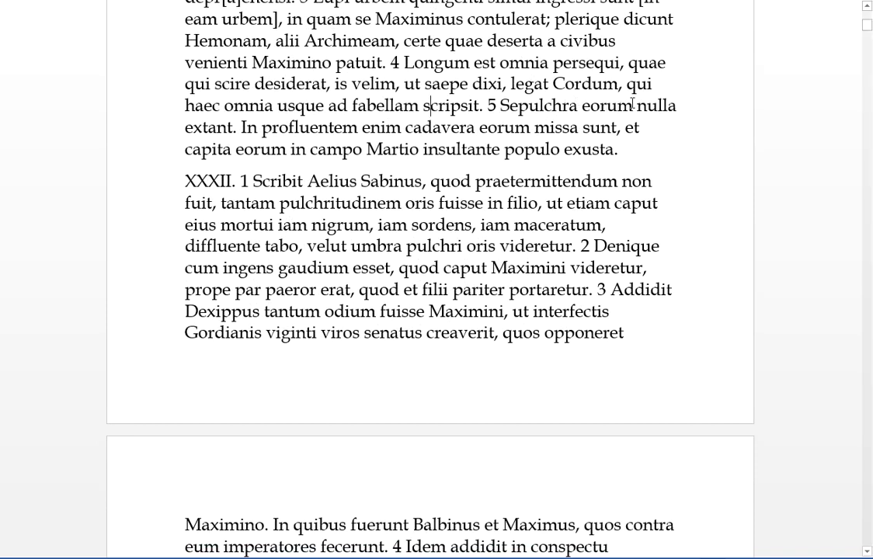
drag(511, 84, 634, 106)
click(466, 93)
double_click(202, 127)
click(199, 128)
drag(475, 127, 362, 127)
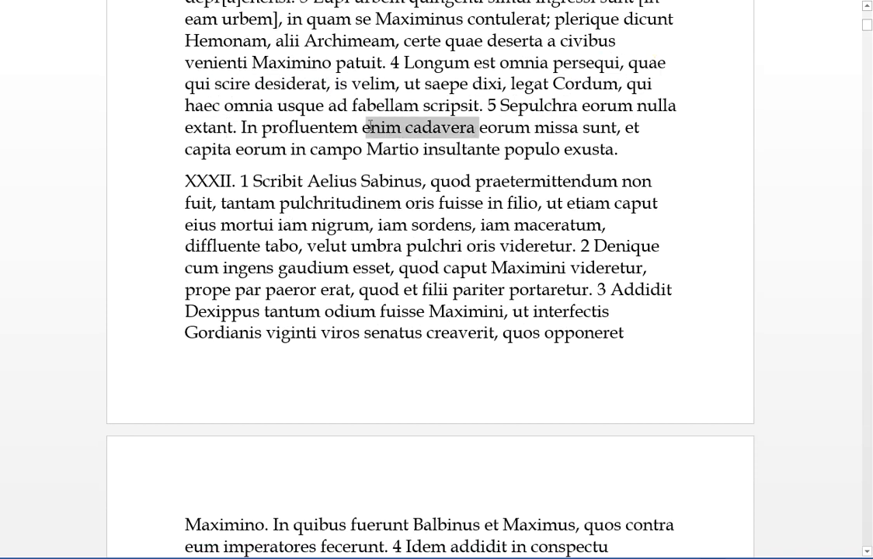
click(443, 129)
double_click(505, 127)
click(522, 127)
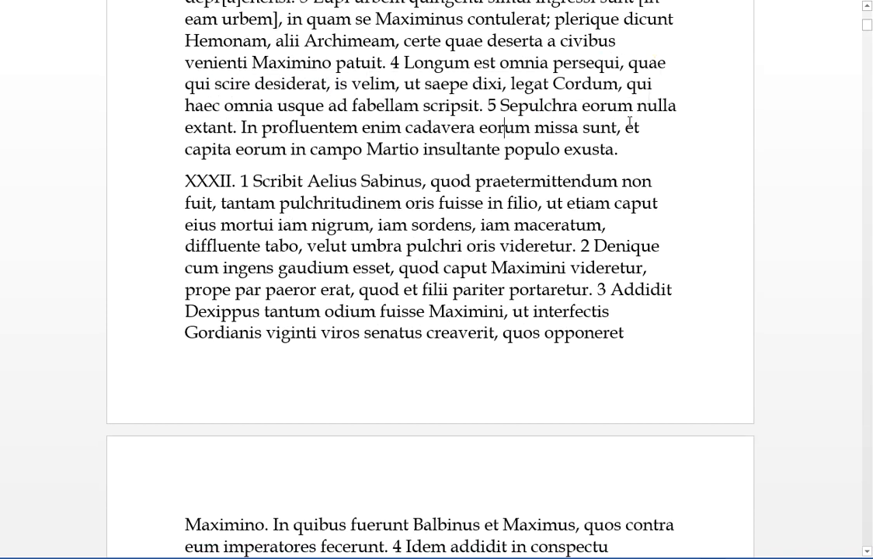
drag(614, 128, 549, 130)
click(549, 130)
drag(356, 127, 241, 128)
click(337, 127)
drag(284, 147, 187, 148)
click(254, 149)
drag(420, 149, 240, 128)
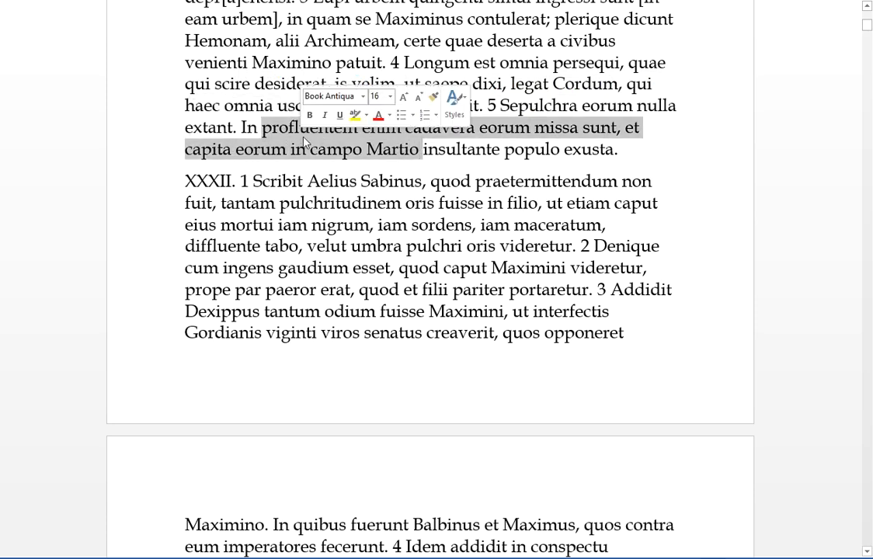
click(361, 149)
drag(561, 150, 424, 149)
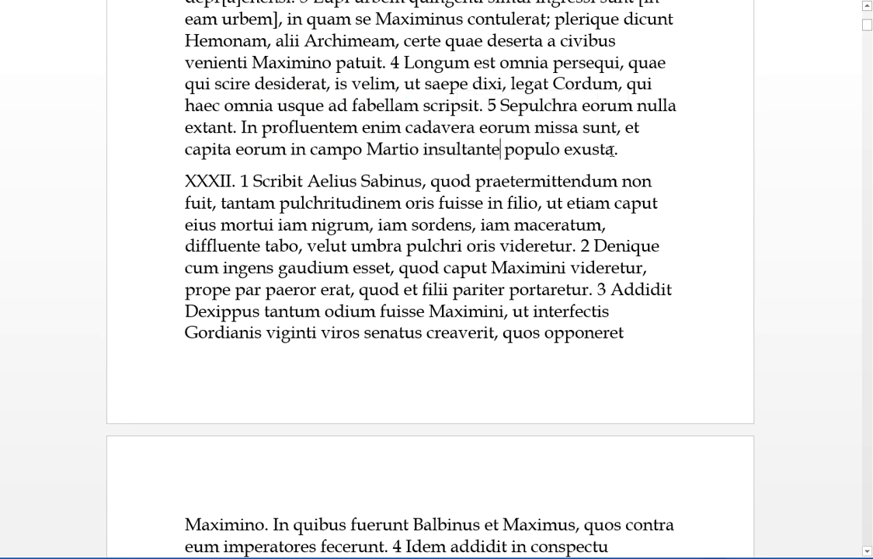
double_click(611, 149)
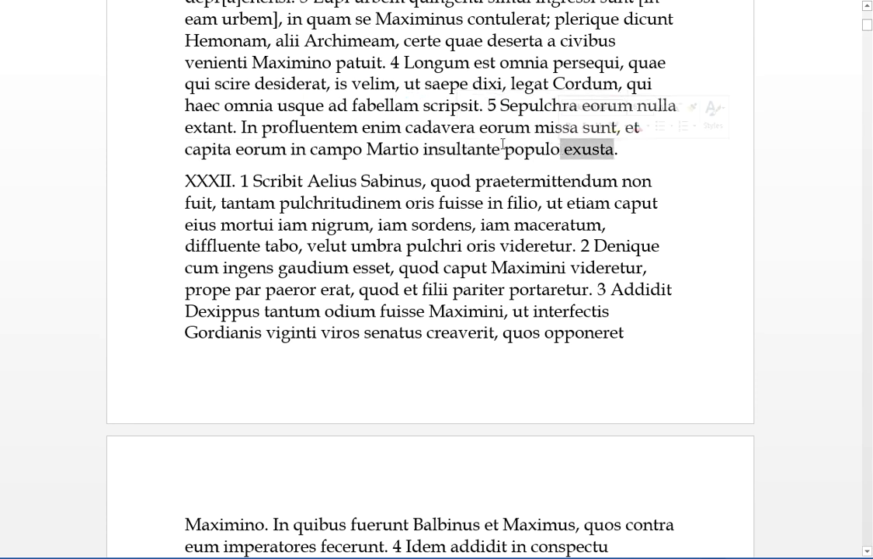
scroll(425, 147, down, 3)
scroll(426, 148, down, 2)
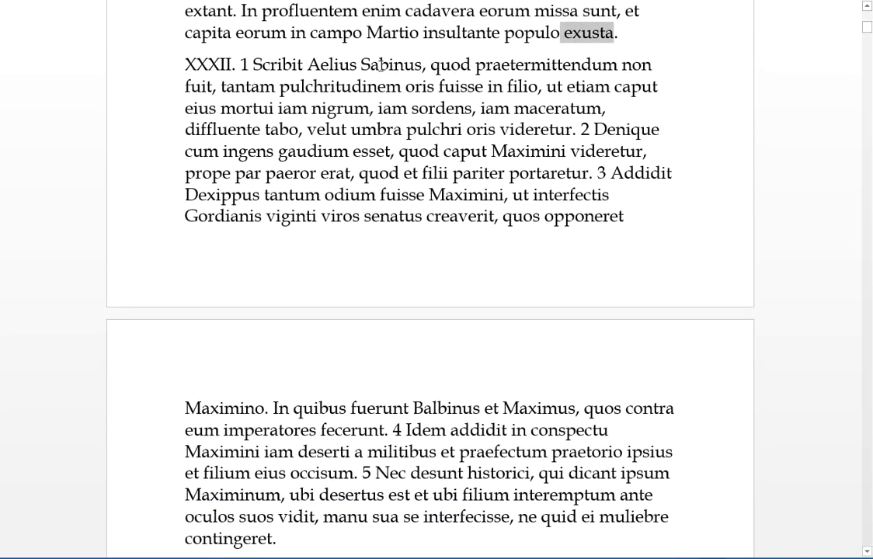
drag(426, 65, 252, 65)
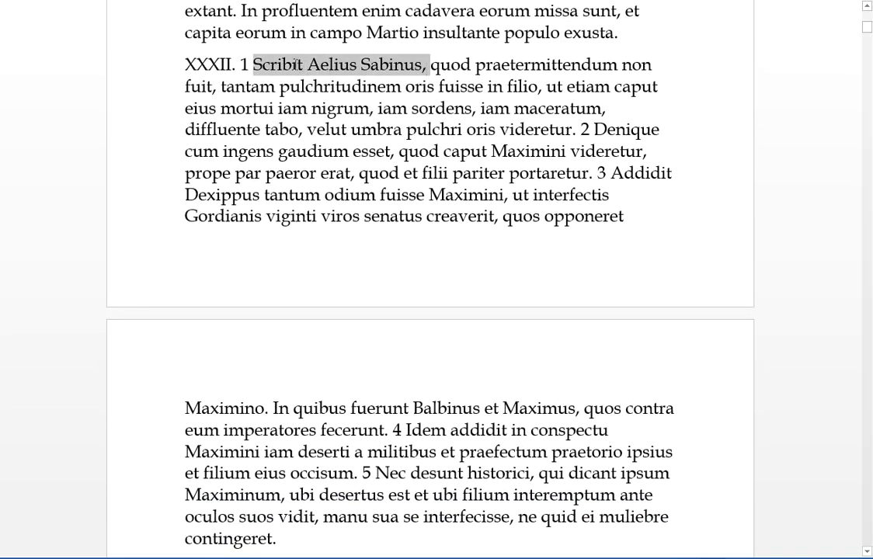
click(311, 74)
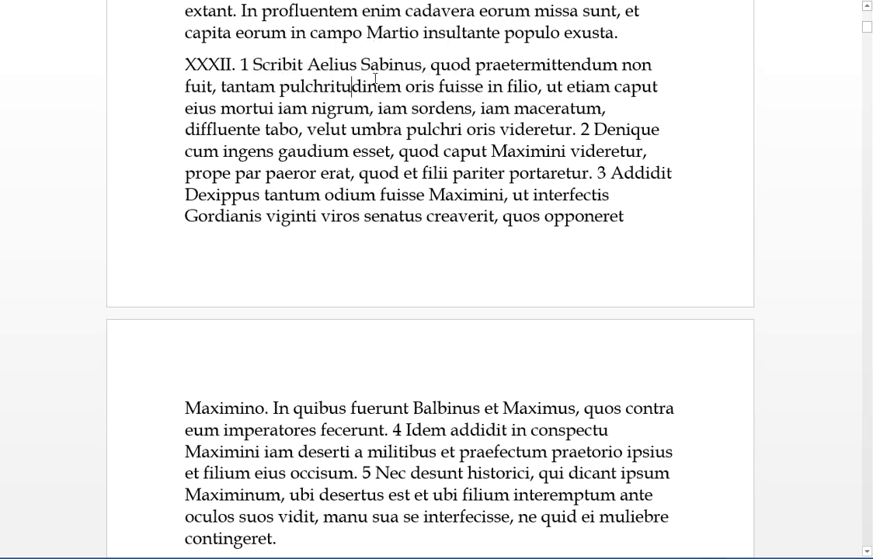
drag(619, 65, 475, 65)
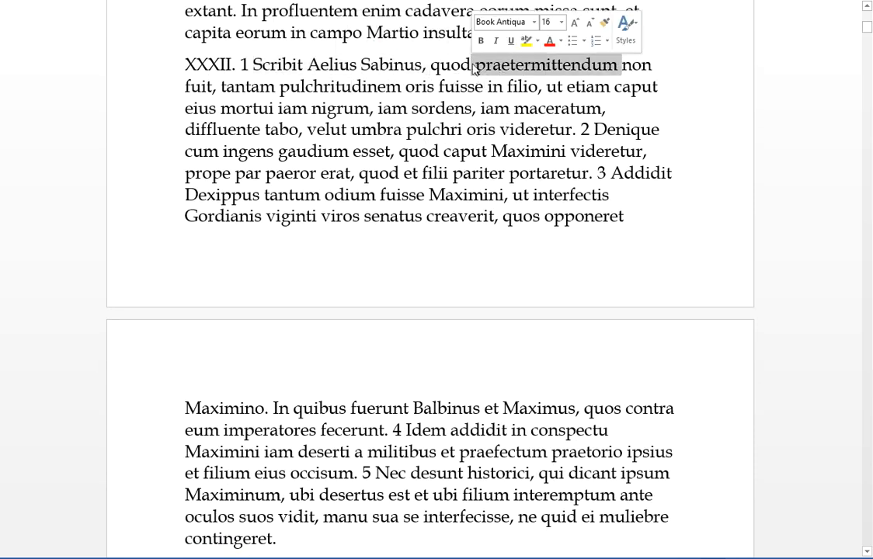
click(472, 66)
double_click(249, 86)
click(366, 108)
drag(402, 86, 278, 86)
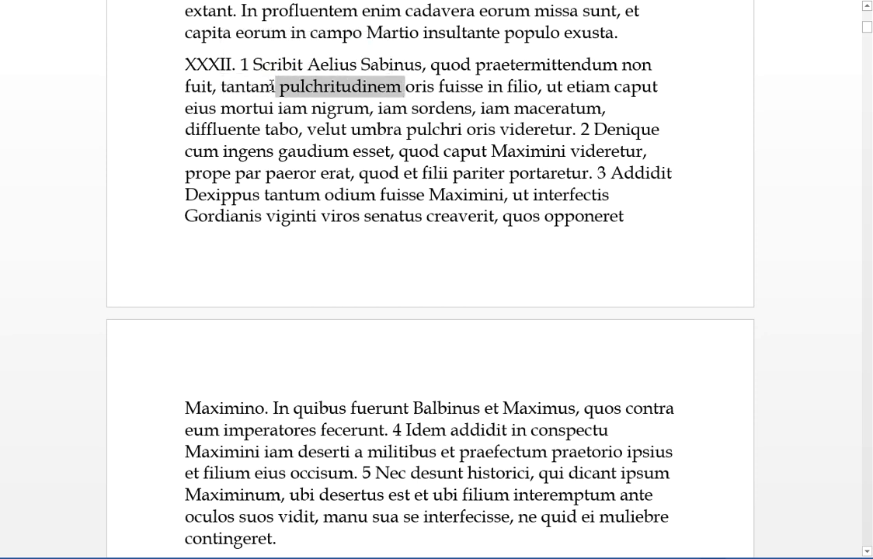
click(336, 86)
double_click(419, 87)
click(462, 86)
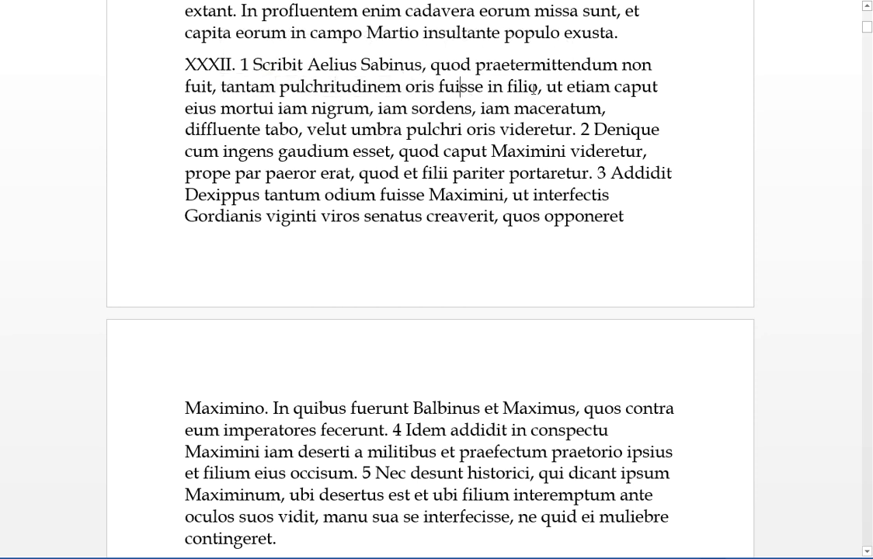
drag(439, 87, 537, 86)
click(506, 86)
drag(657, 86, 546, 87)
click(557, 86)
drag(274, 108, 185, 108)
click(252, 108)
drag(369, 108, 278, 108)
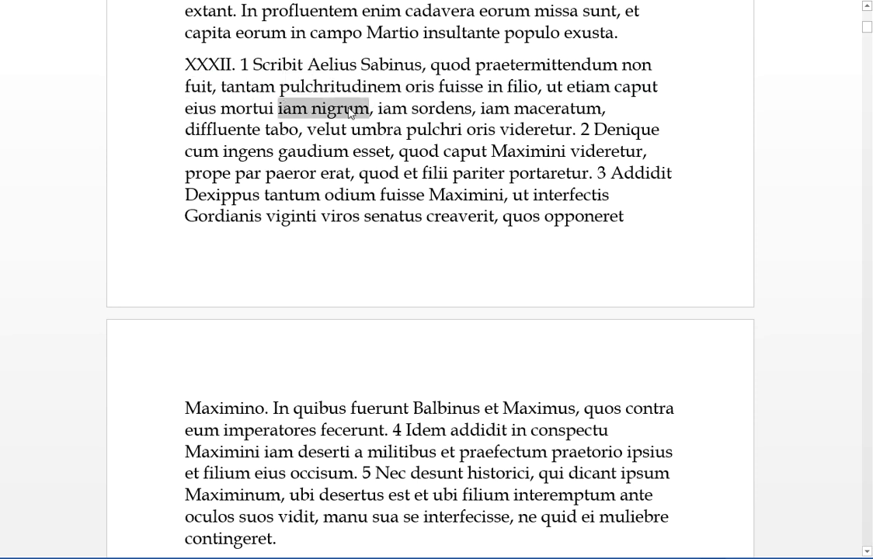
click(343, 108)
drag(472, 108, 378, 108)
click(429, 108)
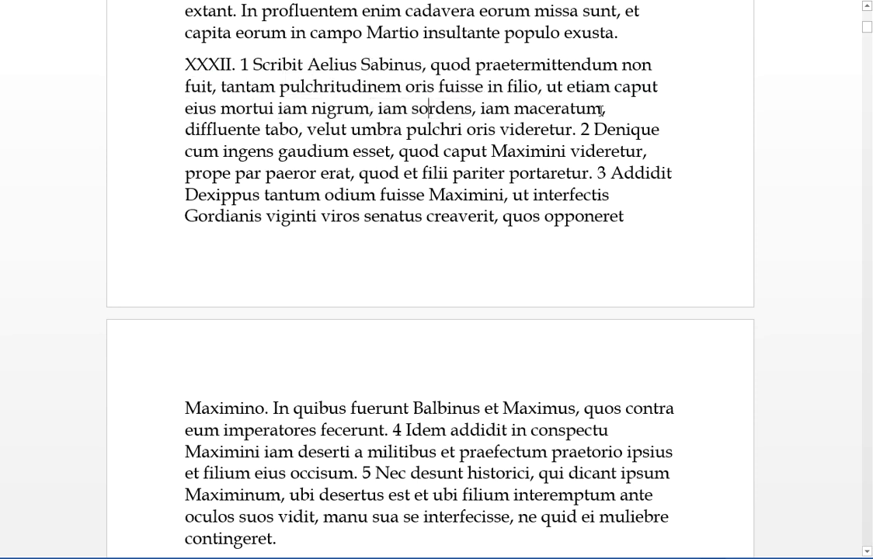
drag(604, 108, 481, 108)
click(495, 108)
drag(299, 129, 187, 129)
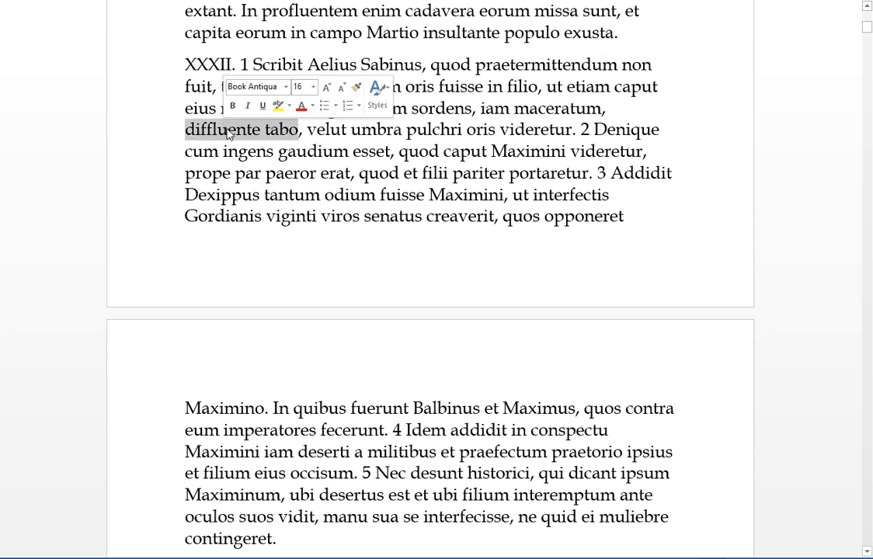
click(253, 130)
drag(301, 130, 187, 130)
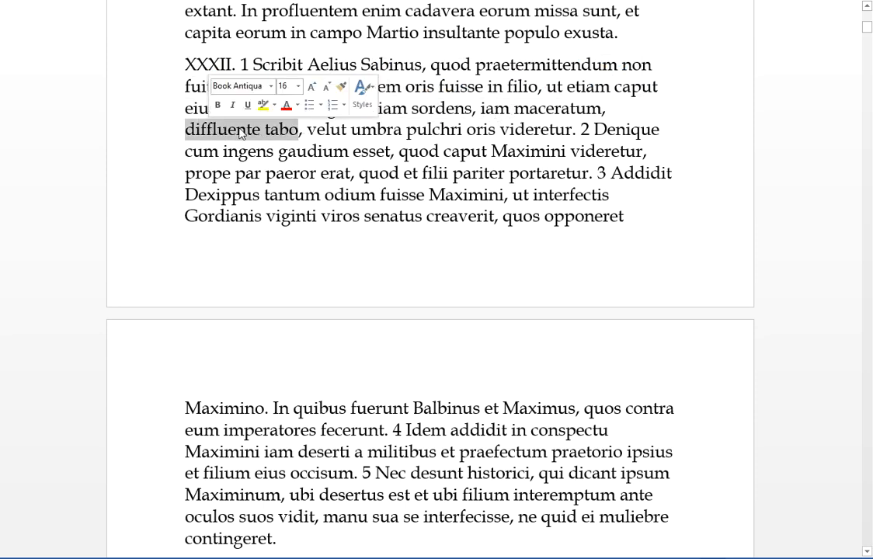
click(247, 130)
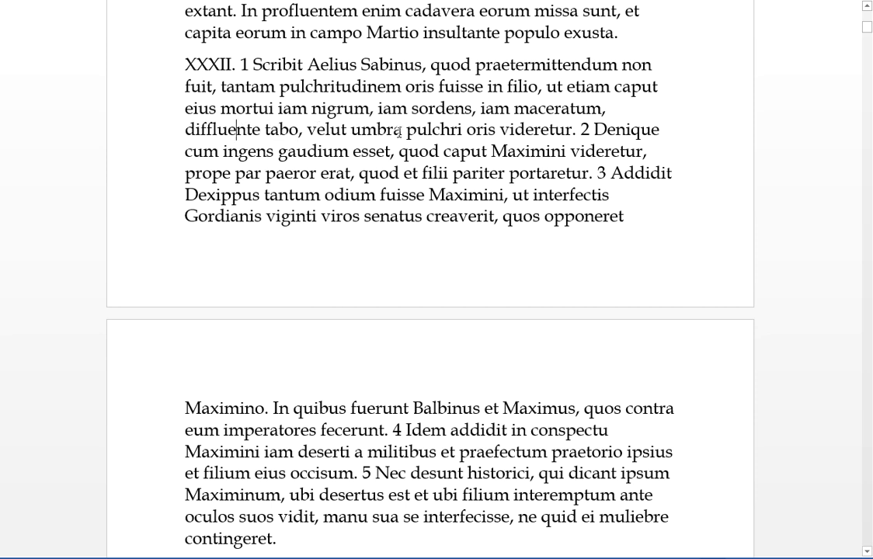
drag(398, 130, 307, 130)
click(427, 130)
drag(498, 129, 407, 129)
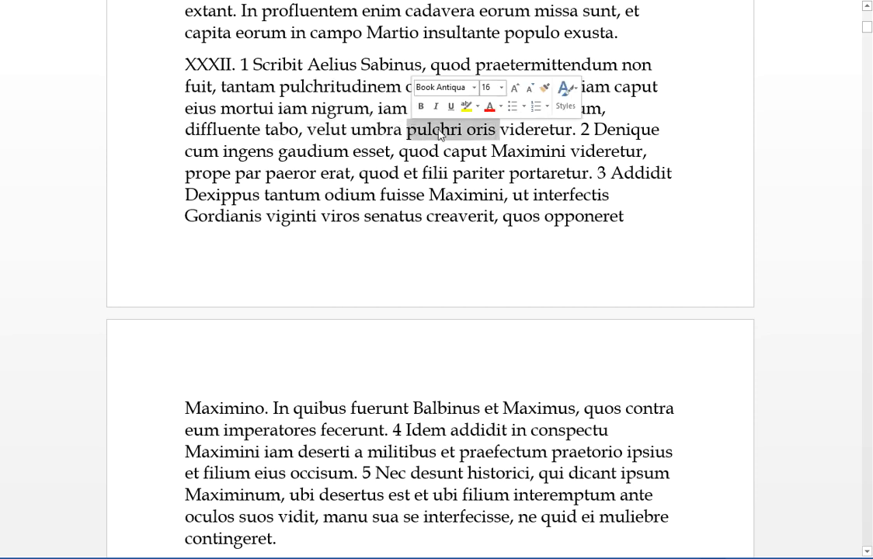
click(461, 130)
drag(575, 130, 502, 130)
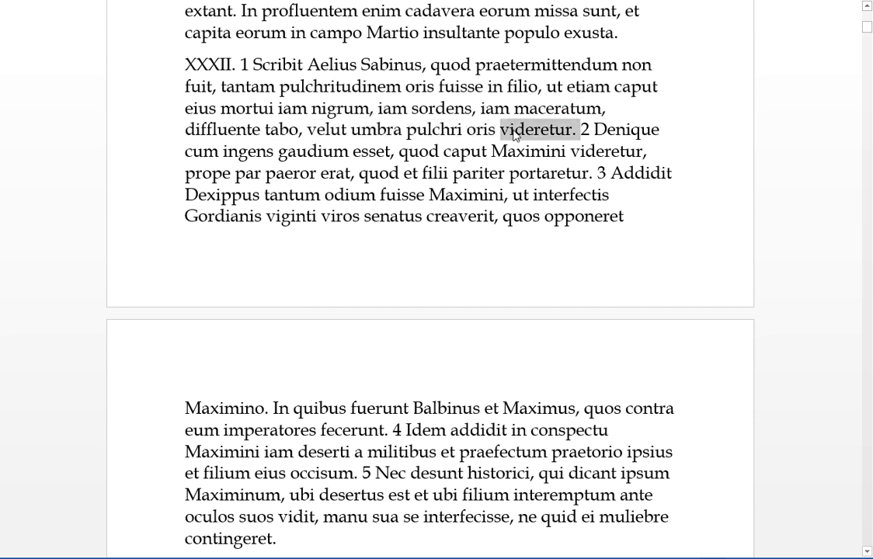
click(454, 130)
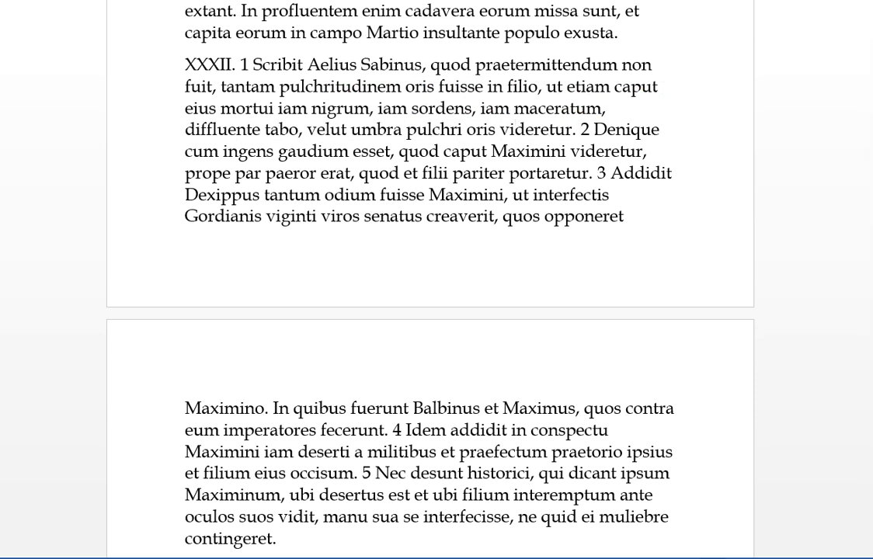
drag(659, 130, 604, 130)
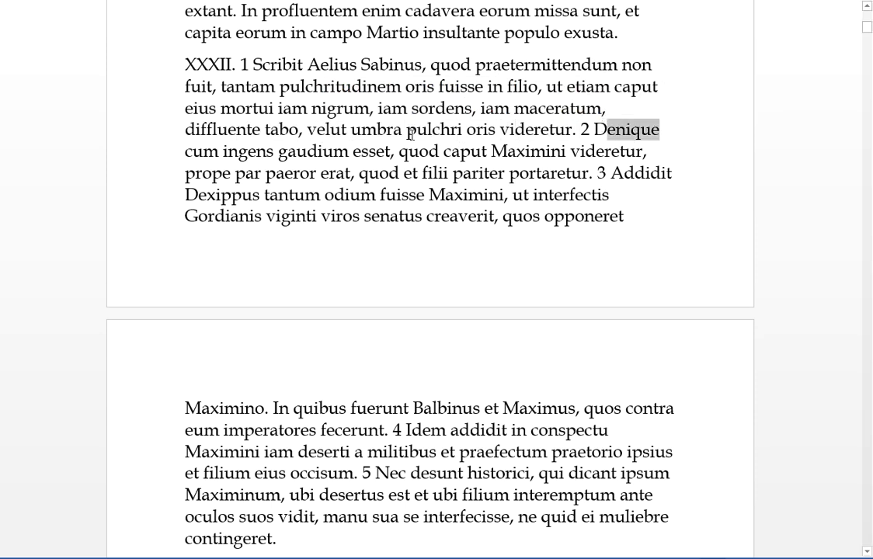
Read through 'cum ingens gaudium esset quod Maximini videretur', highlighting each phrase in turn
click(281, 148)
drag(391, 151, 187, 150)
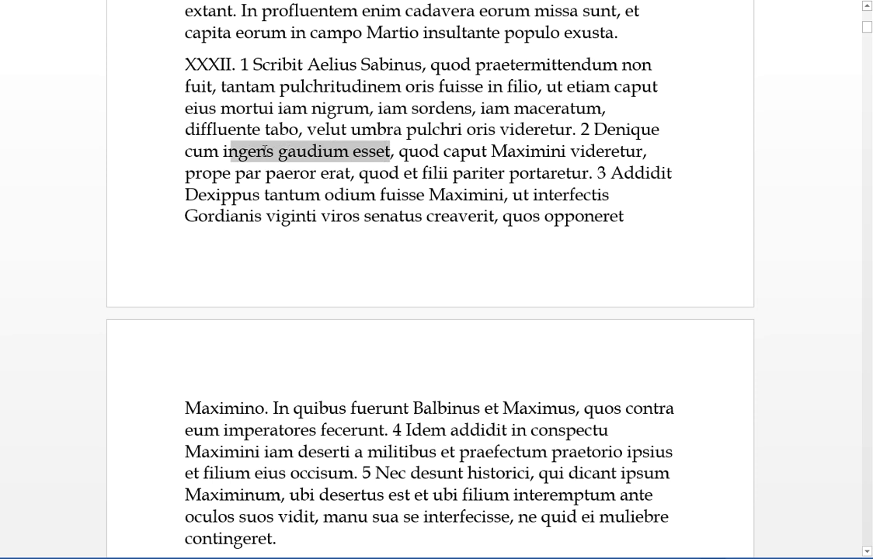
click(336, 150)
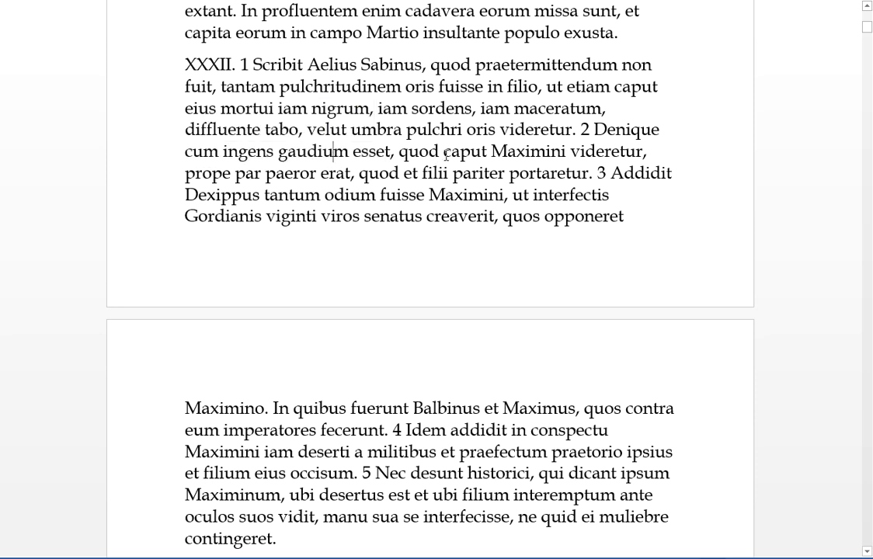
double_click(420, 151)
click(463, 152)
drag(641, 152, 493, 152)
click(551, 152)
Correct 'paeror' to 'maeror' in the phrase 'prope par maeror erat'
drag(263, 173, 187, 172)
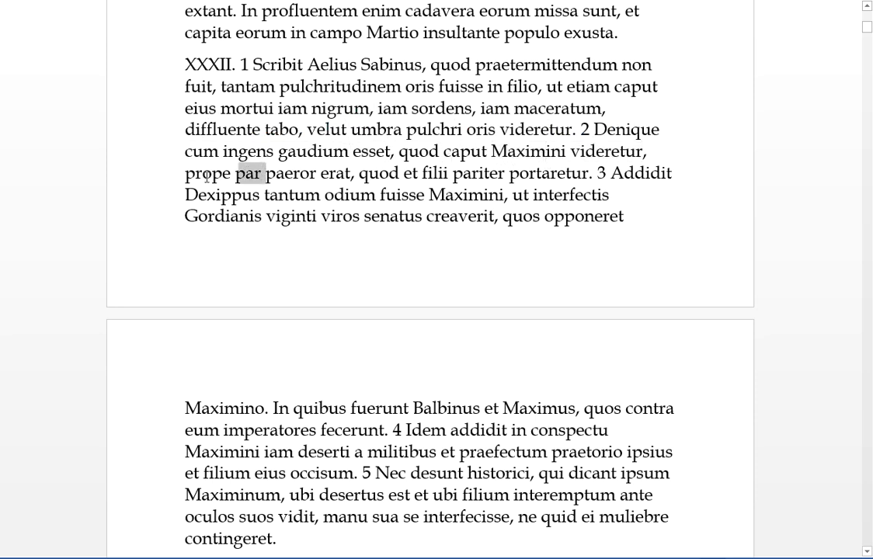
click(278, 173)
key(BackSpace)
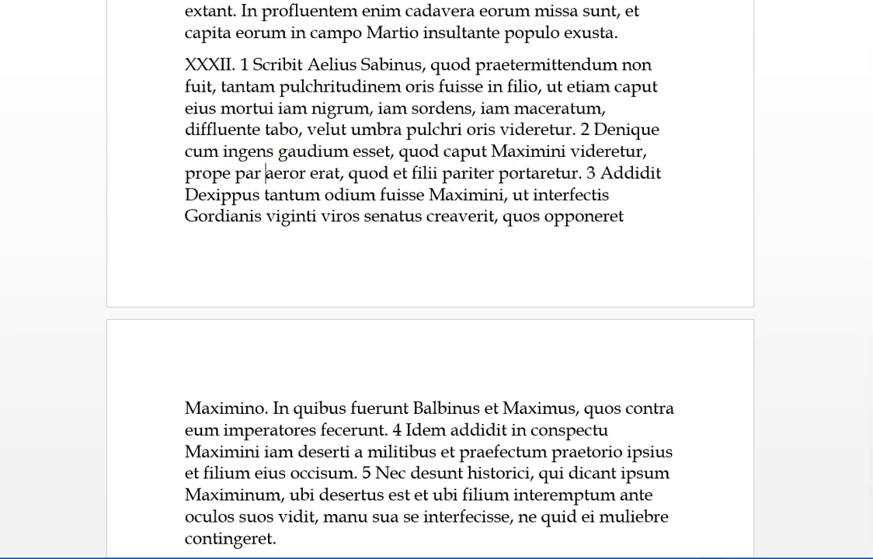
text(m)
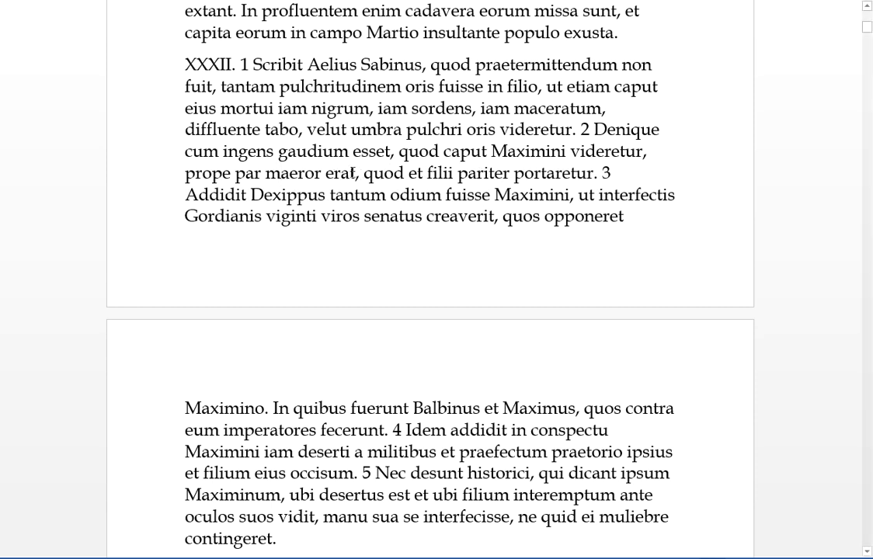
drag(354, 173, 268, 172)
click(361, 173)
Reread 'quod', 'gaudium', 'maeror erat' and 'filii pariter portaretur' phrase by phrase
double_click(373, 173)
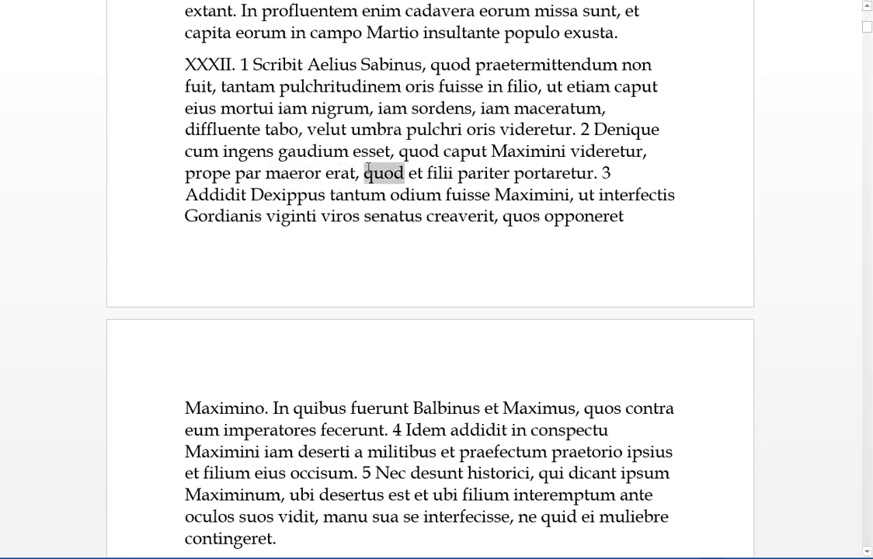
click(406, 173)
double_click(388, 172)
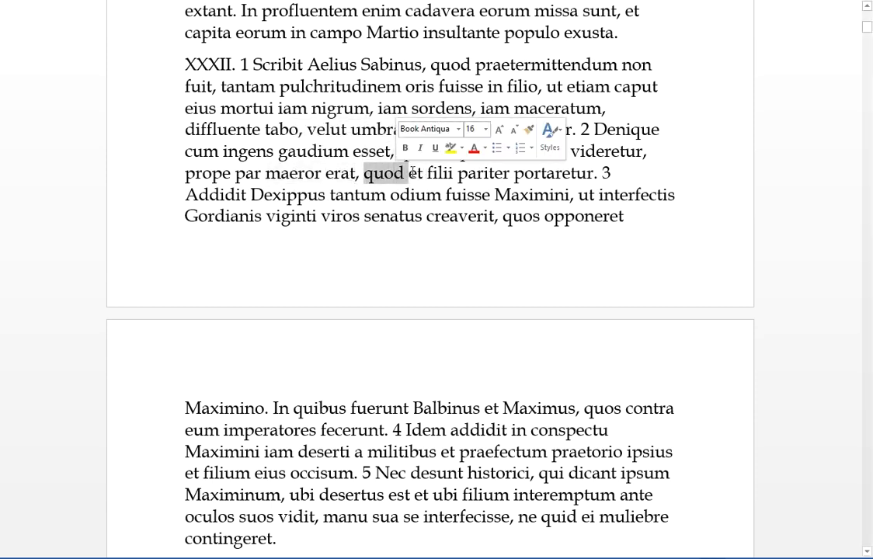
click(384, 175)
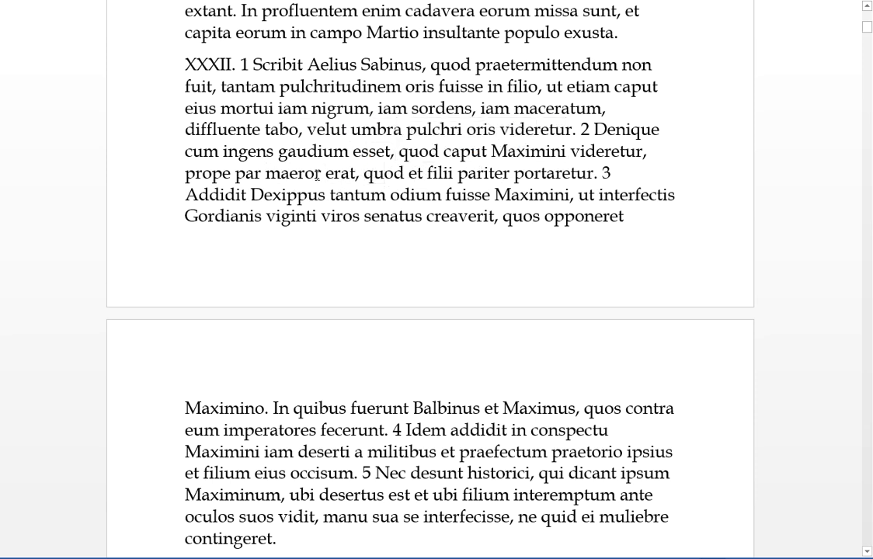
double_click(311, 151)
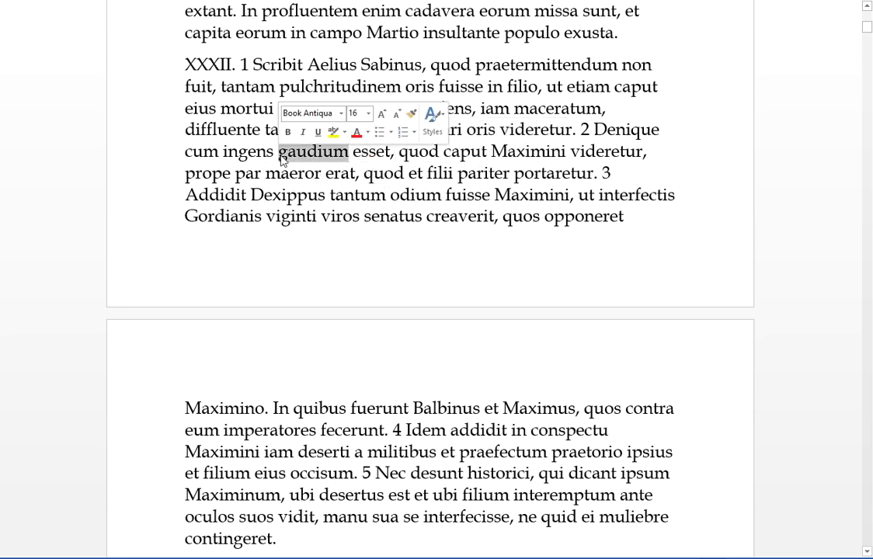
click(354, 174)
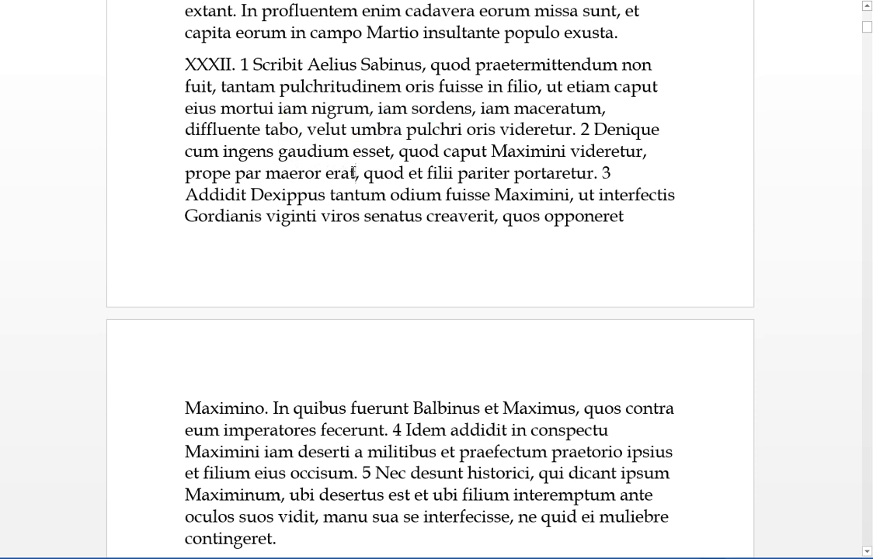
drag(353, 172, 265, 172)
click(354, 173)
drag(596, 173, 523, 175)
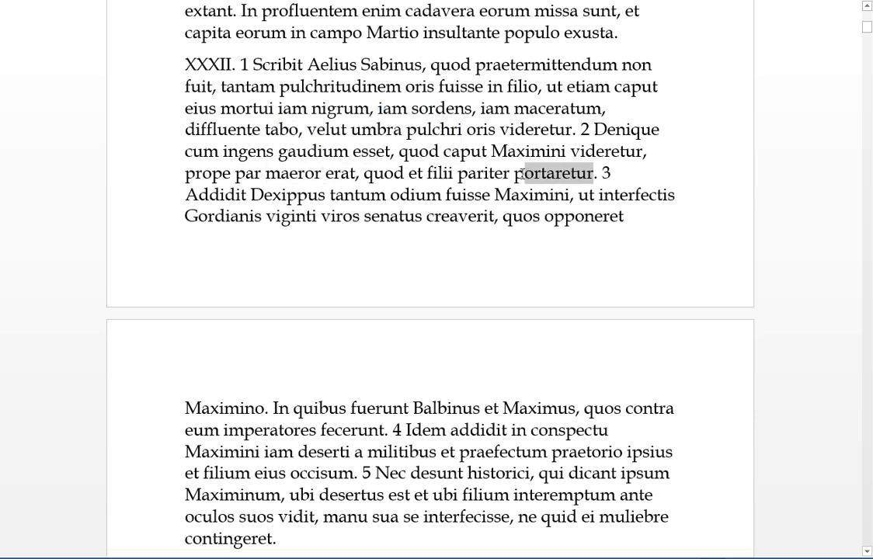
click(522, 174)
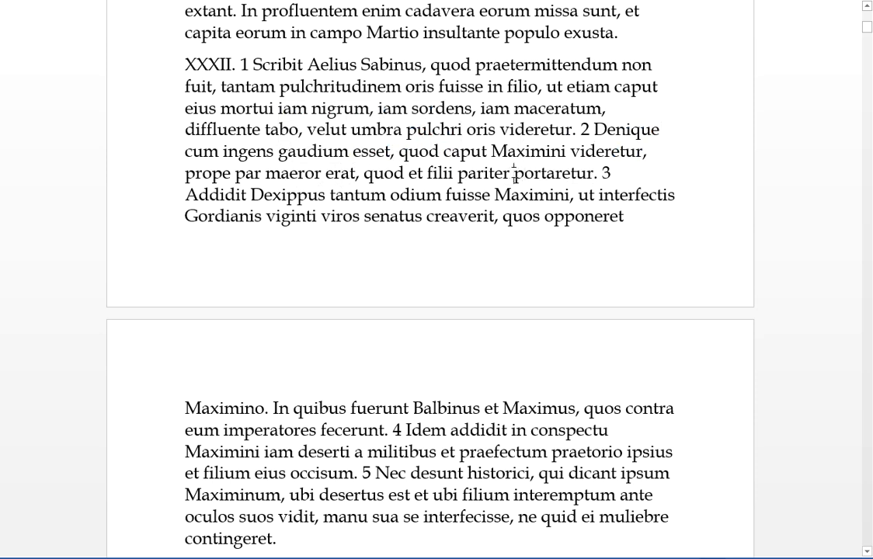
double_click(482, 174)
click(455, 173)
double_click(439, 173)
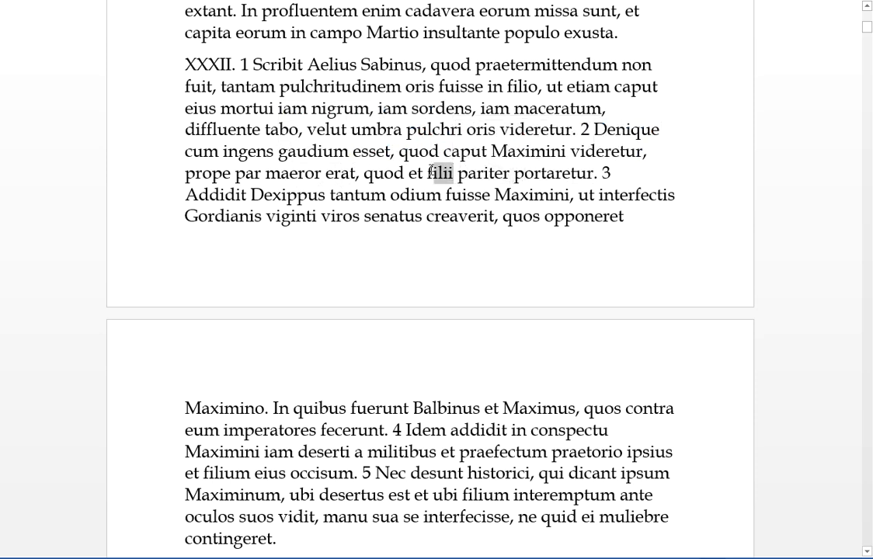
click(477, 174)
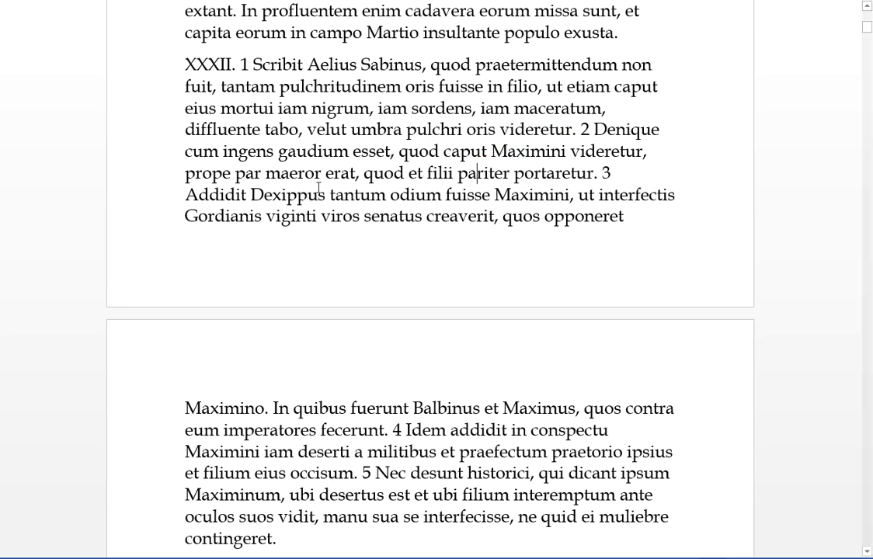
Read 'Addidit Dexippus tantum odium ... Maximini', highlighting each phrase in turn
drag(322, 188, 187, 195)
click(289, 195)
drag(442, 194, 331, 195)
click(412, 195)
double_click(572, 195)
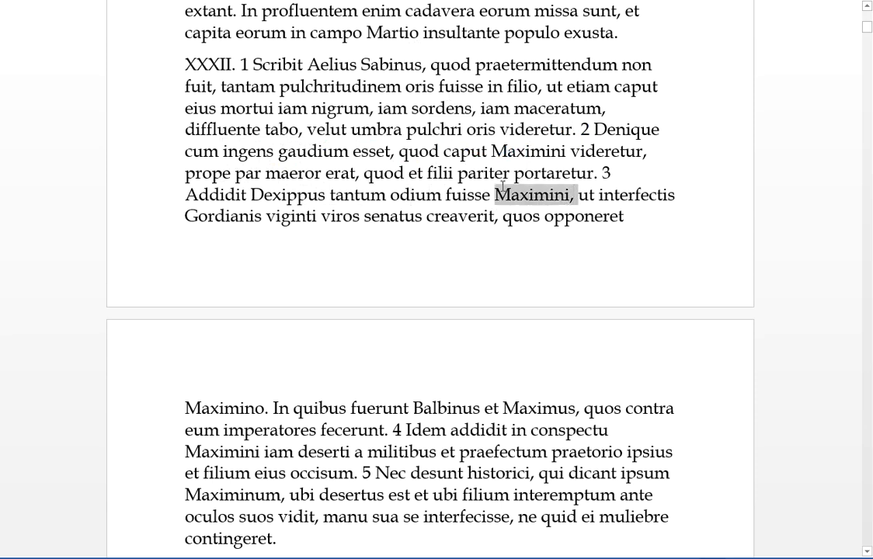
click(510, 195)
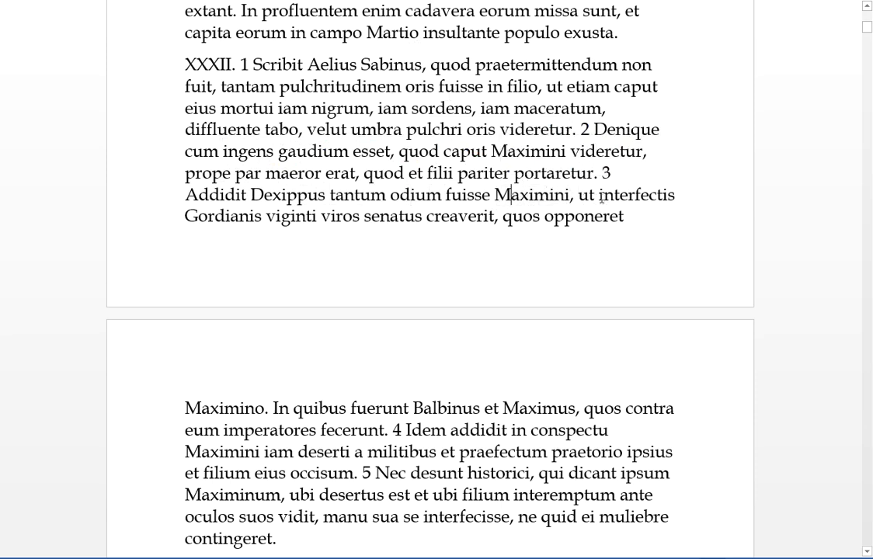
Read 'ut interfectis Gordianis senatus creaverit viginti viros quos' up to 'Maximino'
drag(598, 195, 264, 217)
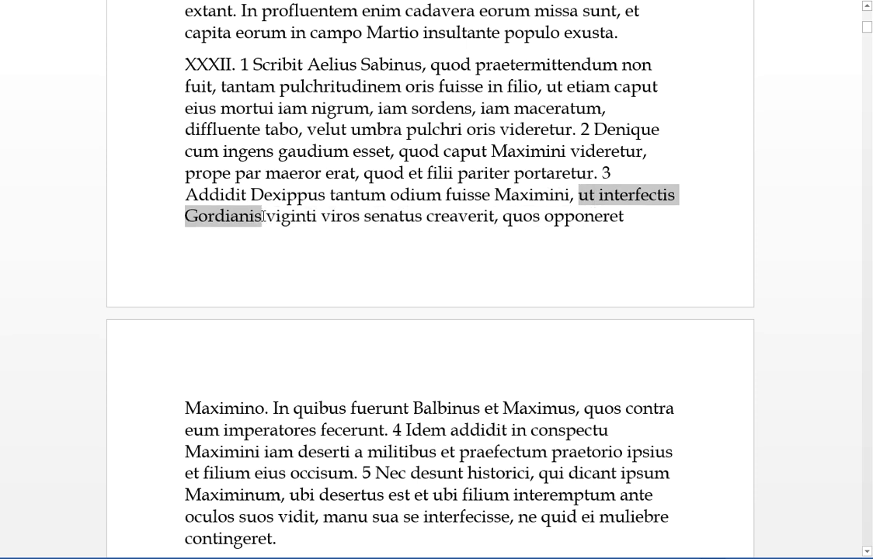
click(344, 217)
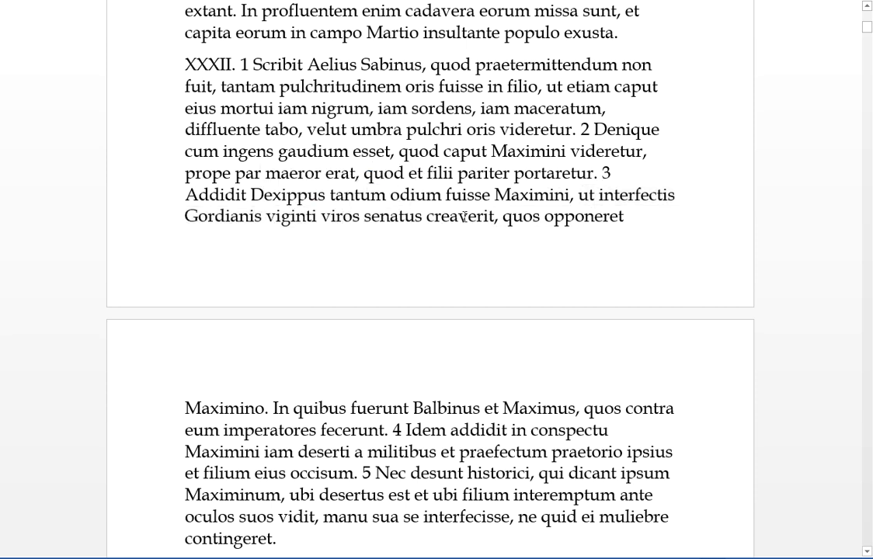
drag(491, 217, 365, 217)
click(363, 221)
double_click(341, 217)
drag(306, 218, 360, 218)
click(536, 218)
drag(497, 217, 544, 218)
click(559, 218)
double_click(249, 408)
click(255, 408)
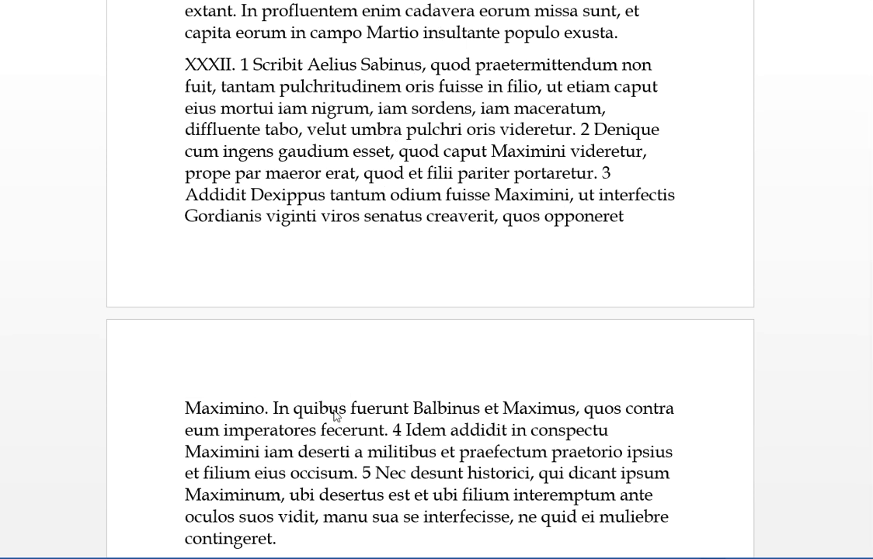
drag(349, 408, 274, 408)
click(365, 409)
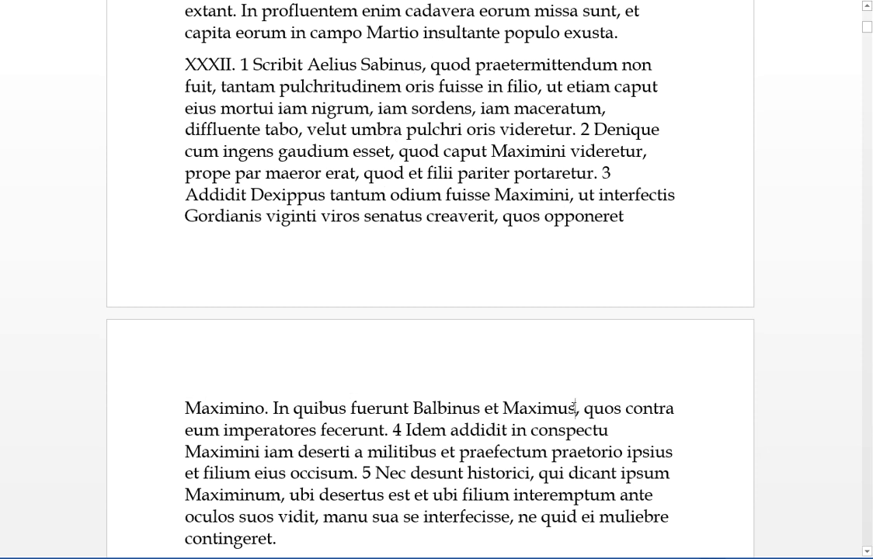
drag(575, 408, 294, 408)
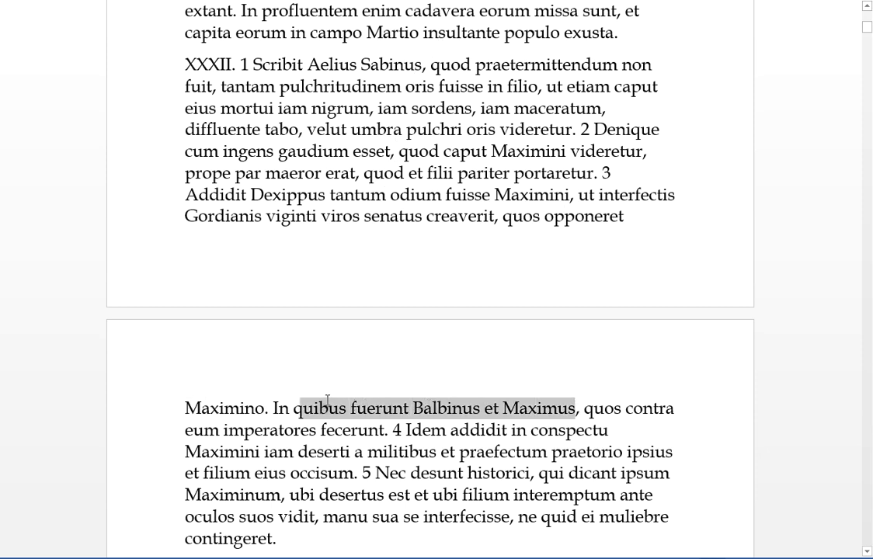
click(380, 410)
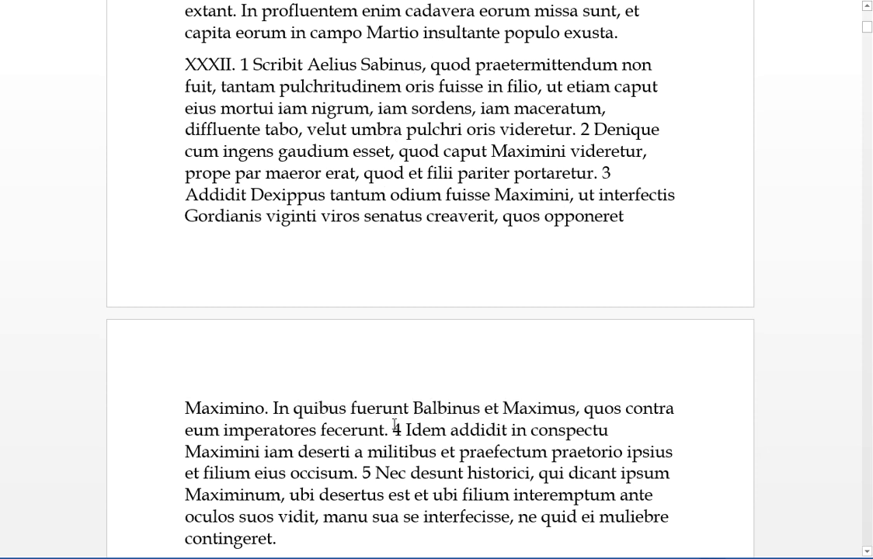
drag(384, 429, 226, 430)
click(258, 430)
drag(676, 409, 588, 409)
click(592, 409)
drag(449, 430, 424, 429)
drag(323, 194, 253, 195)
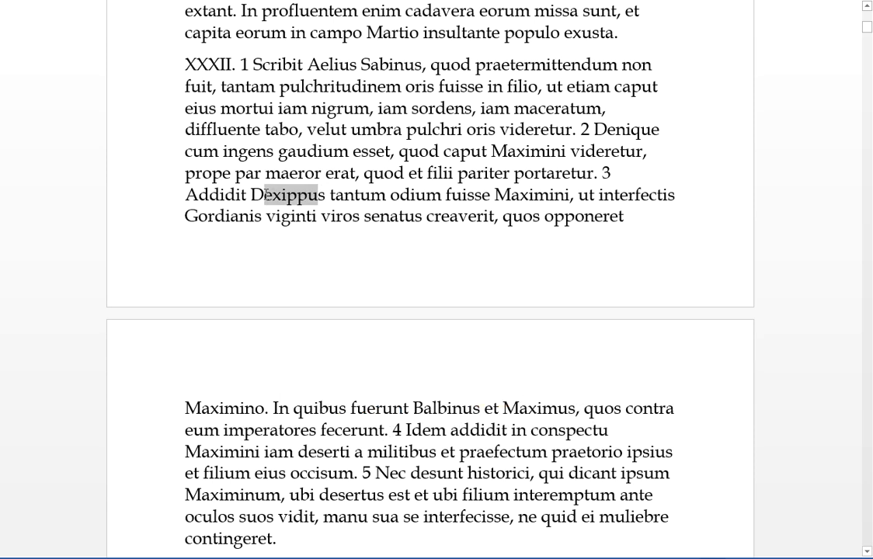
click(522, 430)
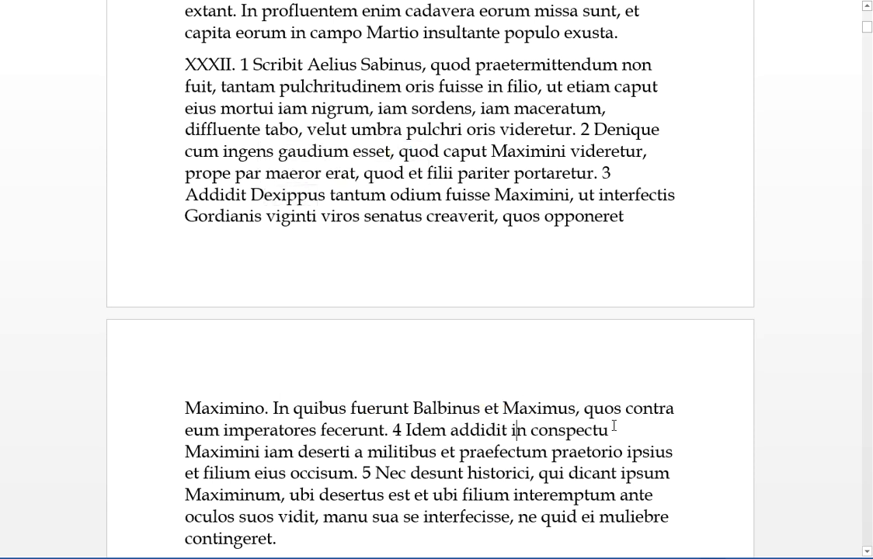
drag(608, 429, 451, 429)
double_click(259, 451)
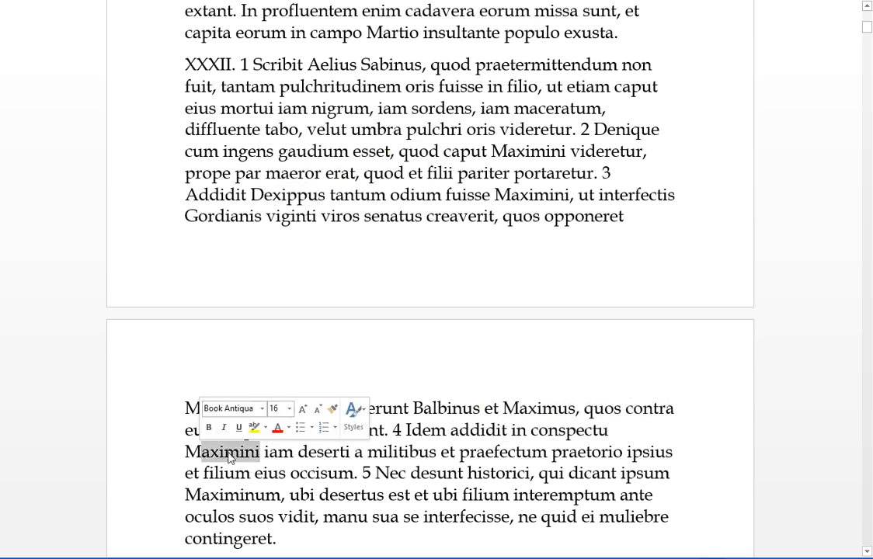
click(308, 452)
drag(439, 452, 187, 452)
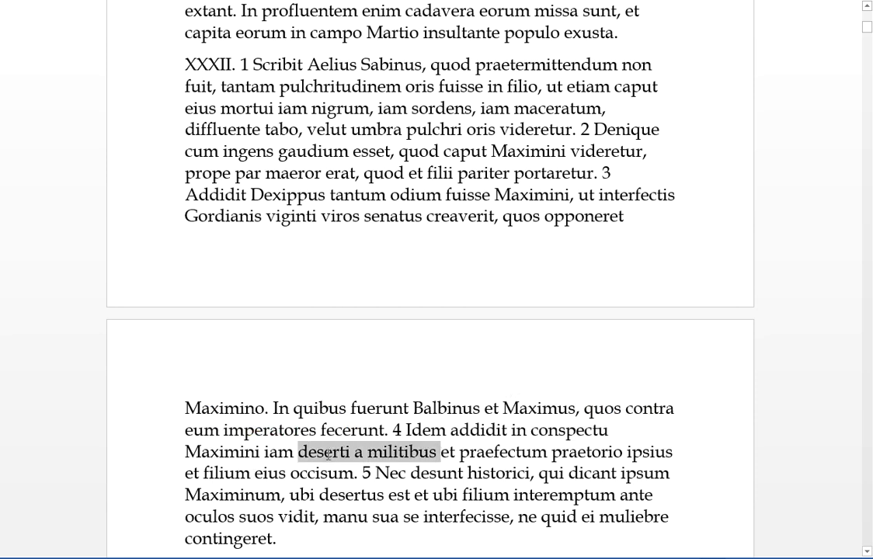
click(411, 452)
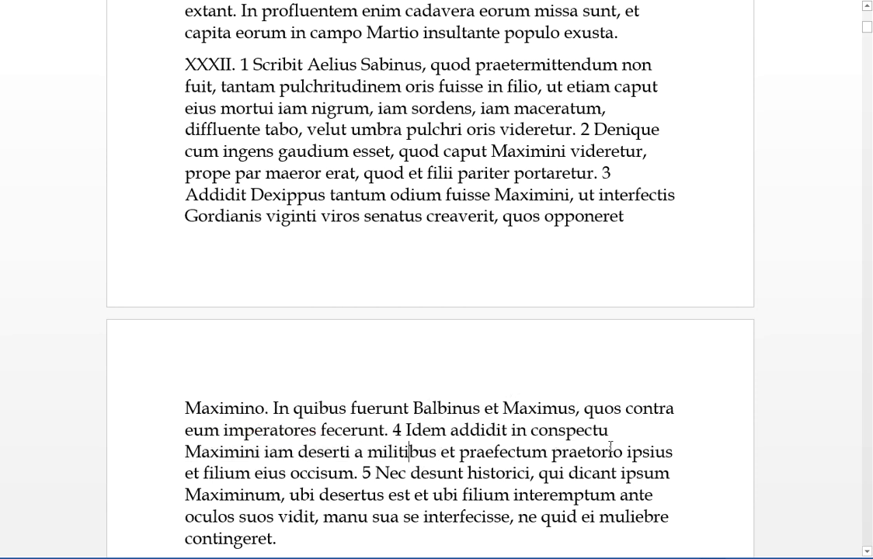
drag(624, 452, 460, 452)
click(550, 452)
drag(354, 473, 203, 472)
click(318, 474)
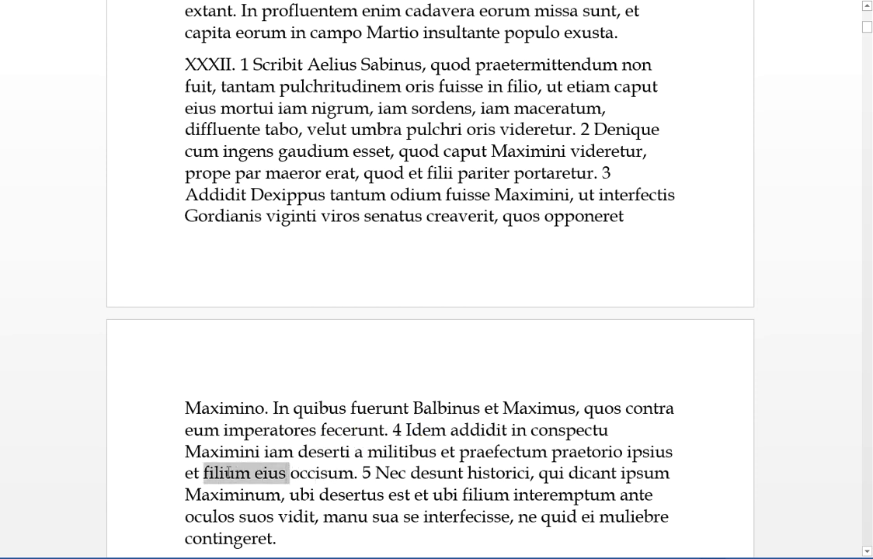
click(569, 451)
drag(550, 452, 445, 452)
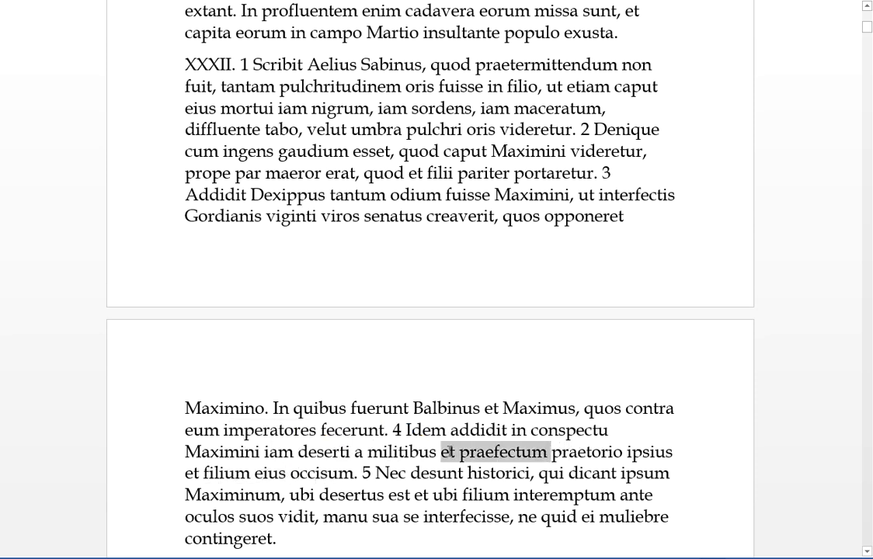
click(342, 472)
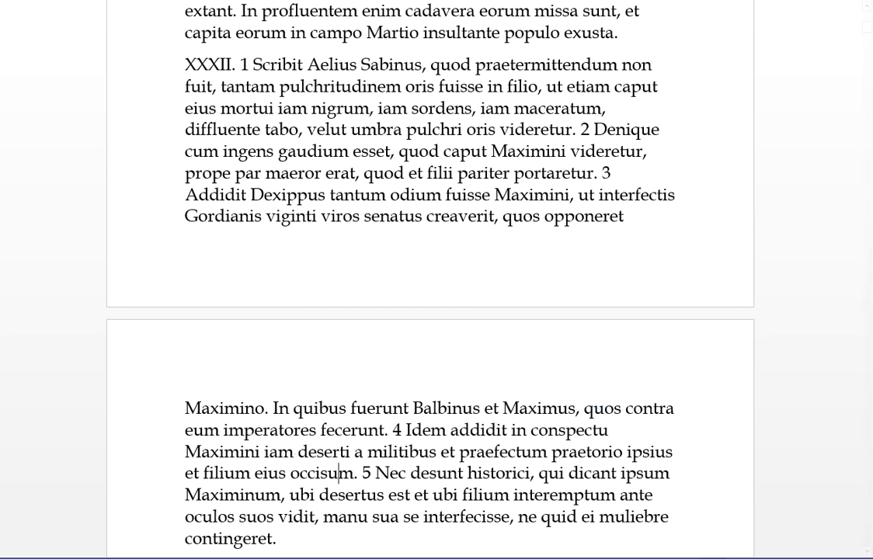
click(463, 473)
drag(419, 471, 375, 472)
click(440, 470)
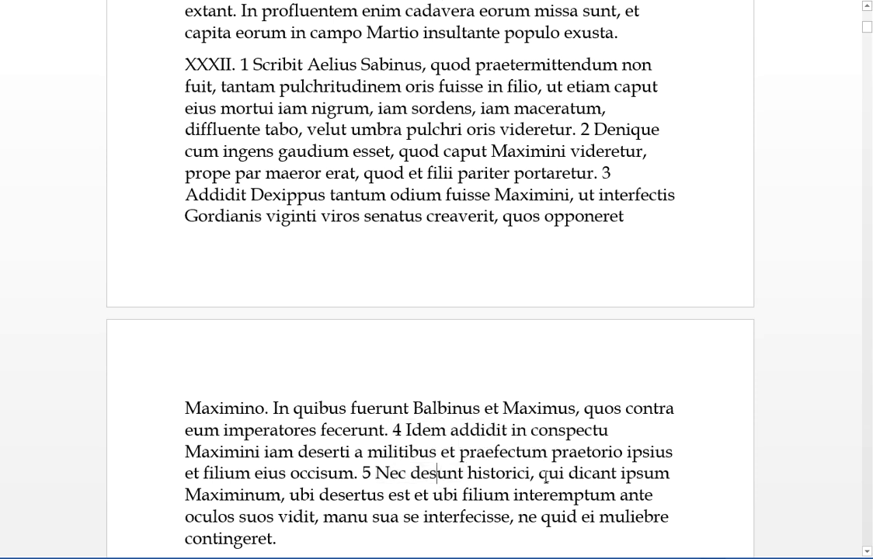
drag(527, 474, 412, 474)
click(489, 473)
drag(616, 472, 540, 472)
click(560, 473)
drag(287, 496, 187, 496)
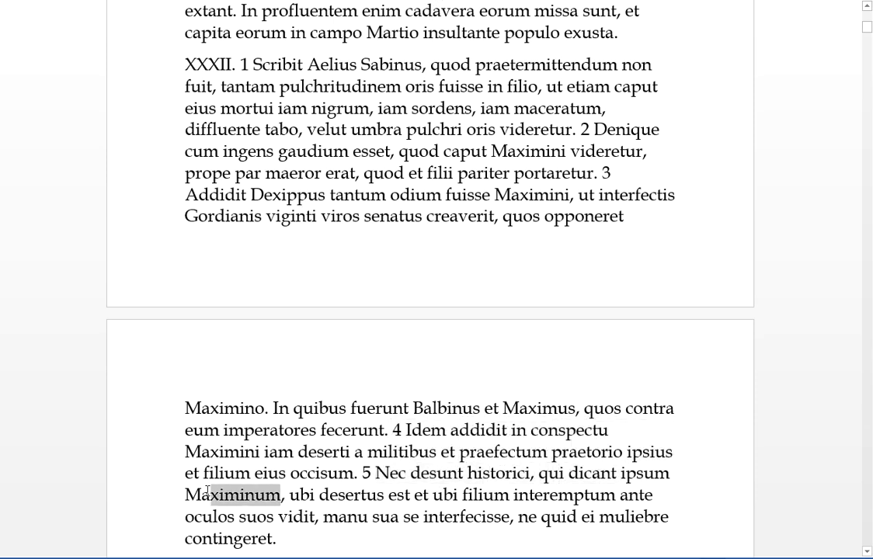
click(320, 495)
drag(412, 495, 292, 495)
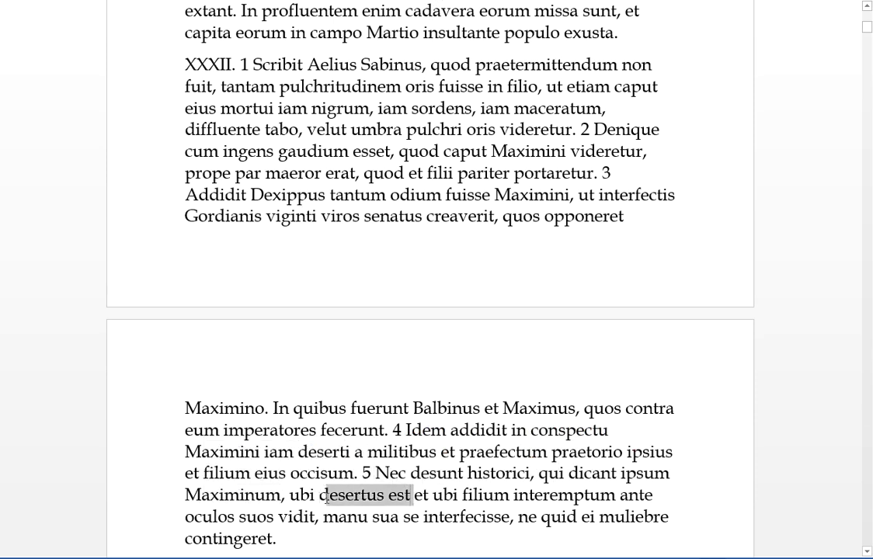
click(459, 496)
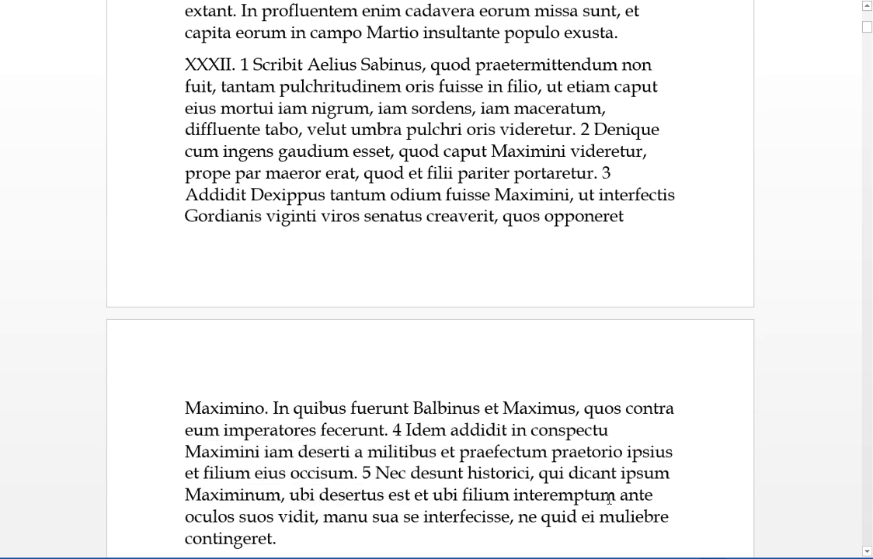
drag(614, 496, 433, 496)
click(462, 496)
click(314, 517)
drag(315, 517, 239, 517)
click(288, 517)
drag(510, 518, 404, 518)
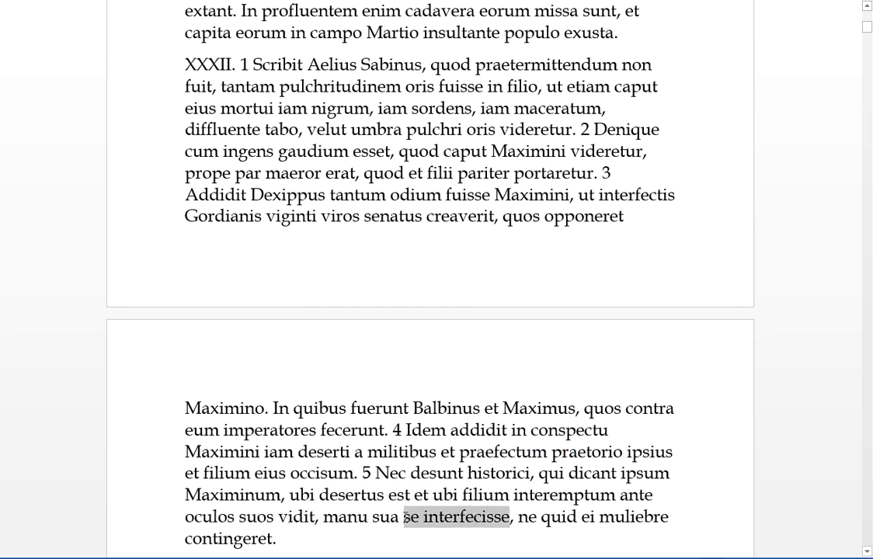
click(394, 516)
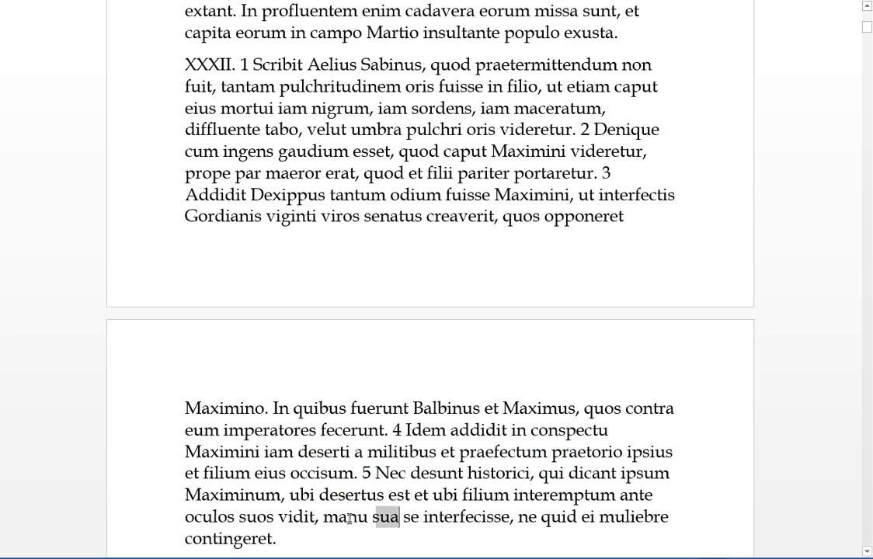
drag(399, 516, 324, 516)
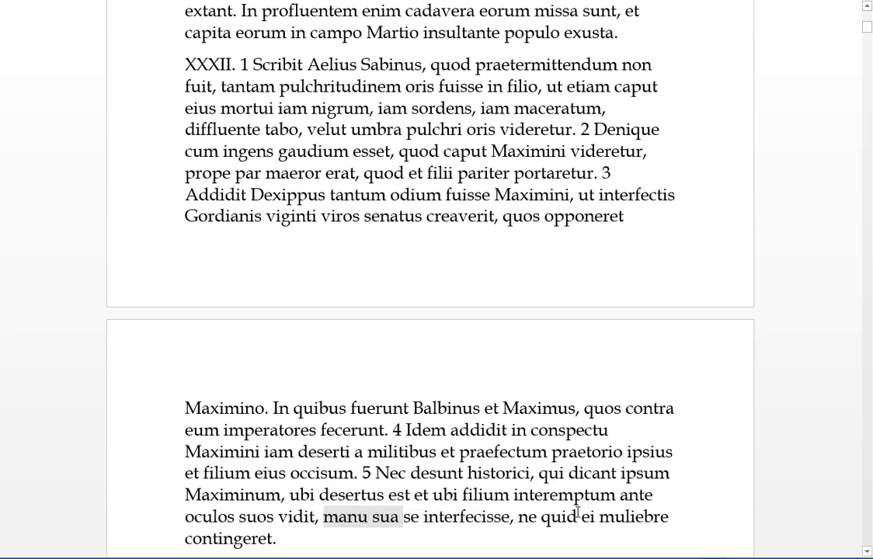
drag(577, 516, 519, 516)
click(541, 517)
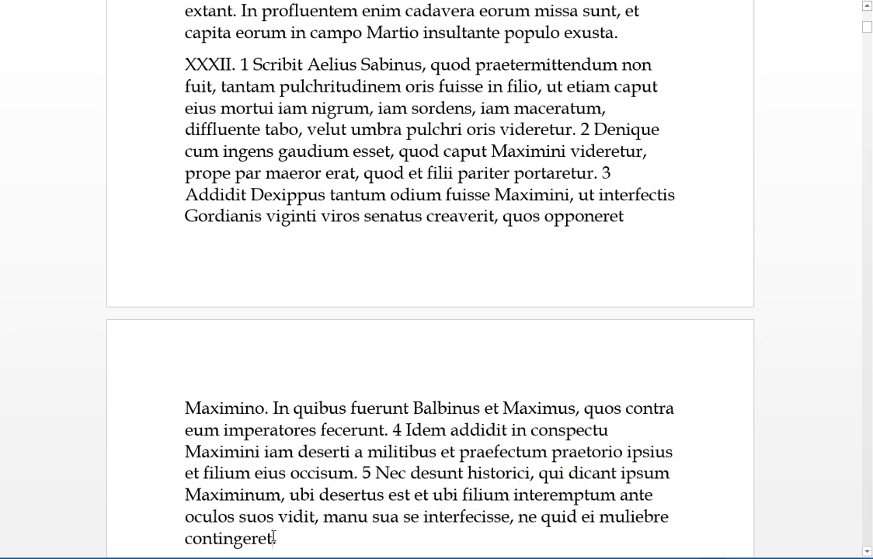
double_click(233, 539)
click(628, 517)
double_click(587, 516)
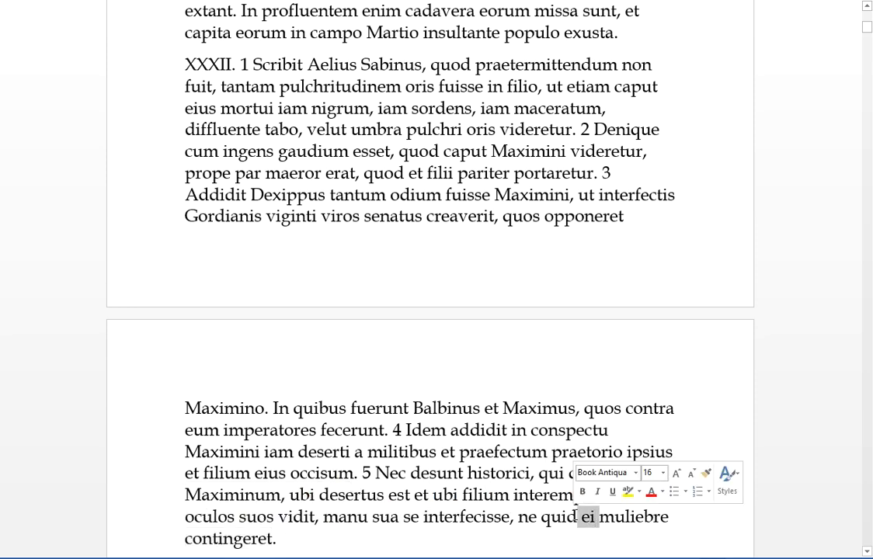
click(582, 516)
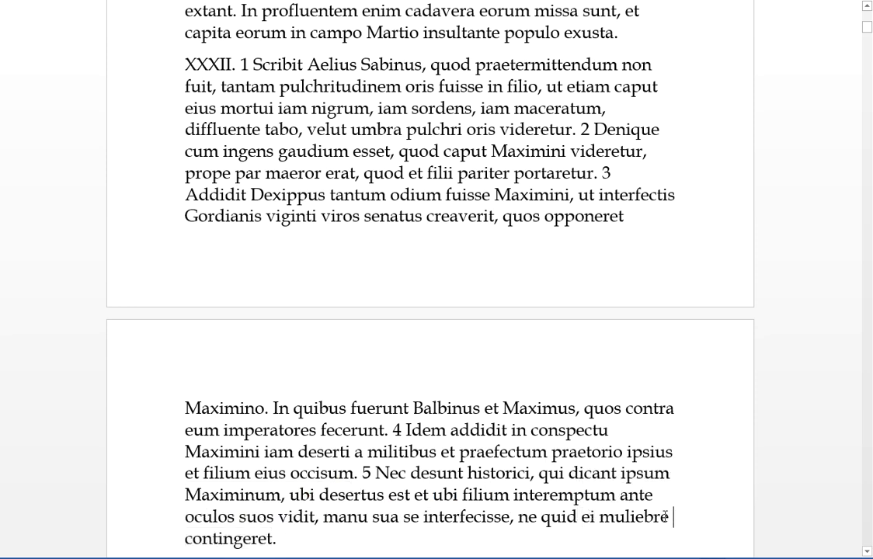
double_click(633, 517)
click(600, 517)
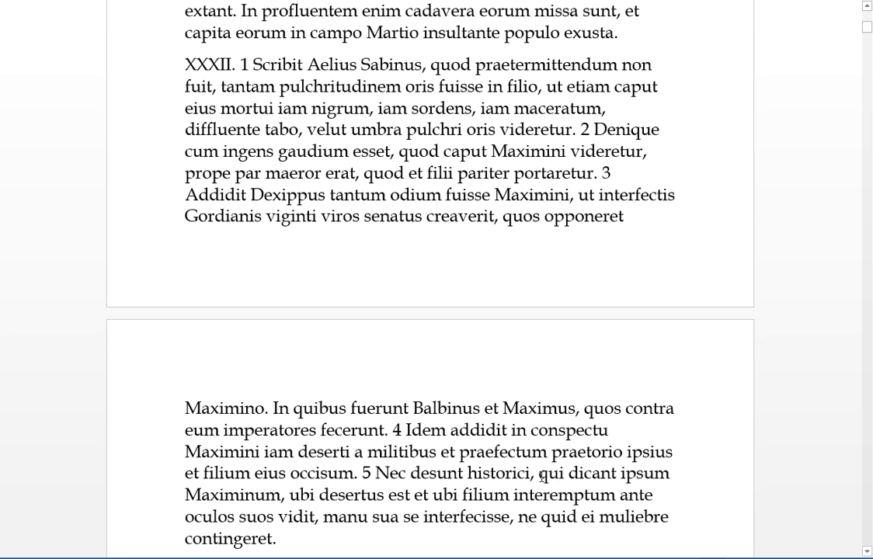